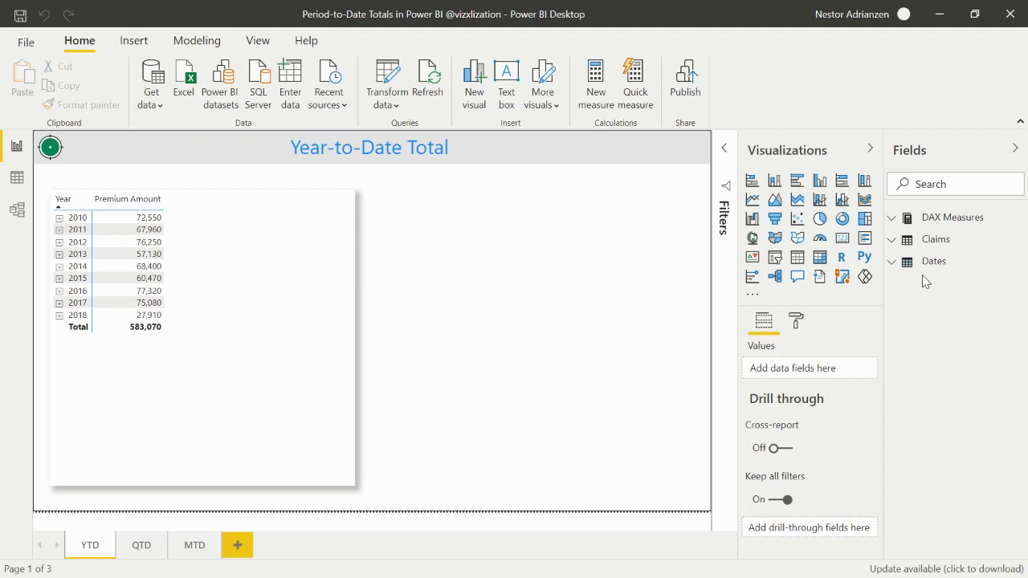
Review the full DAX definition of the Dates table.
{"action": "left_click", "coordinate": [948, 267]}
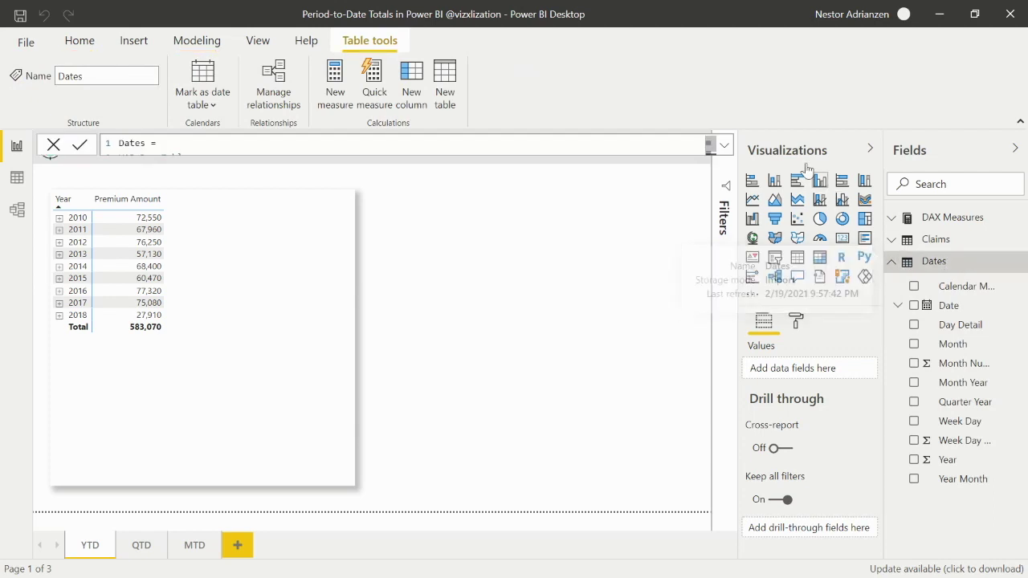
{"action": "left_click", "coordinate": [725, 146]}
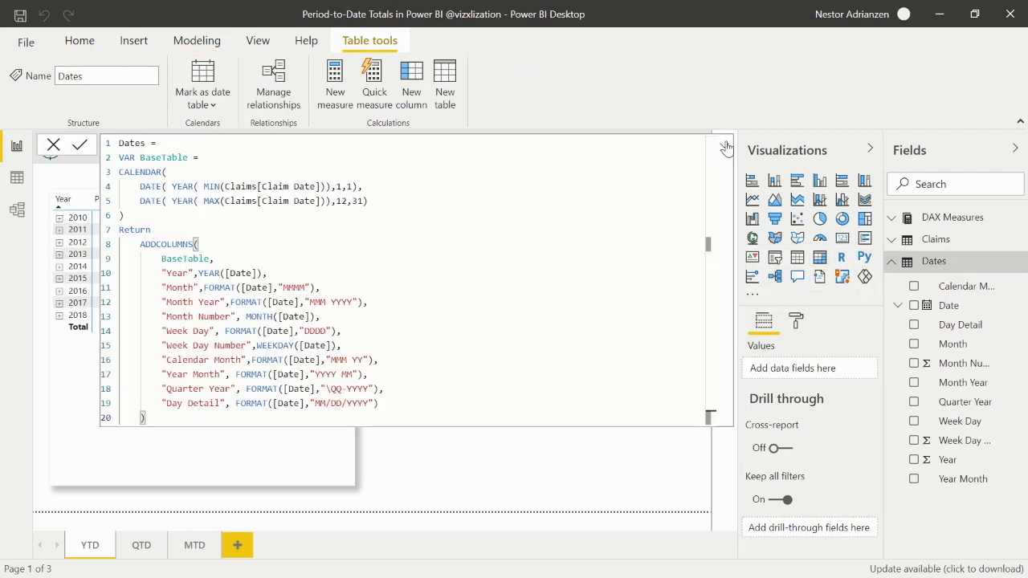
{"action": "left_click", "coordinate": [725, 146]}
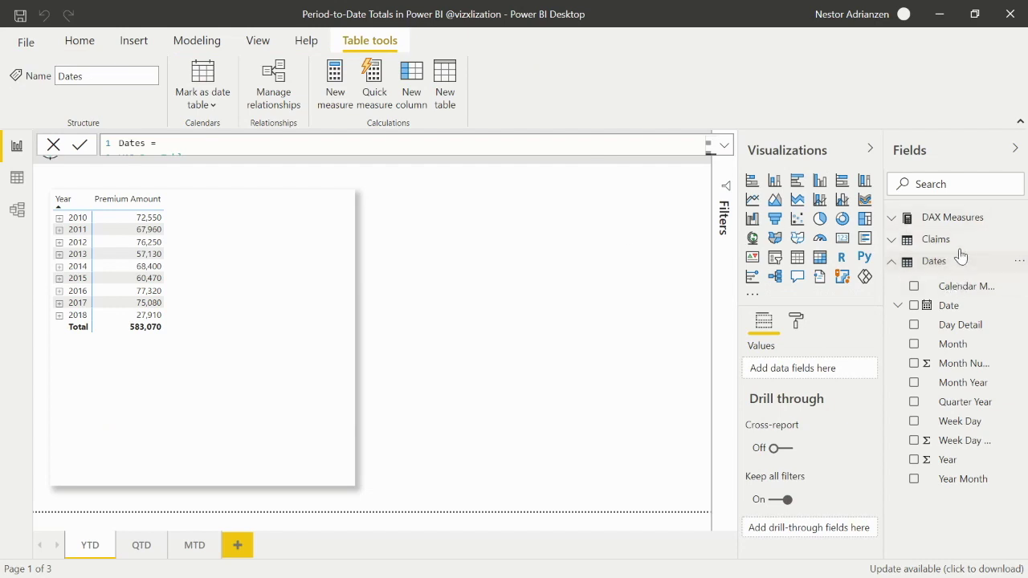
Inspect the relationship between the Dates and Claims tables in the data model, and return to the report without changing it.
{"action": "left_click", "coordinate": [18, 211]}
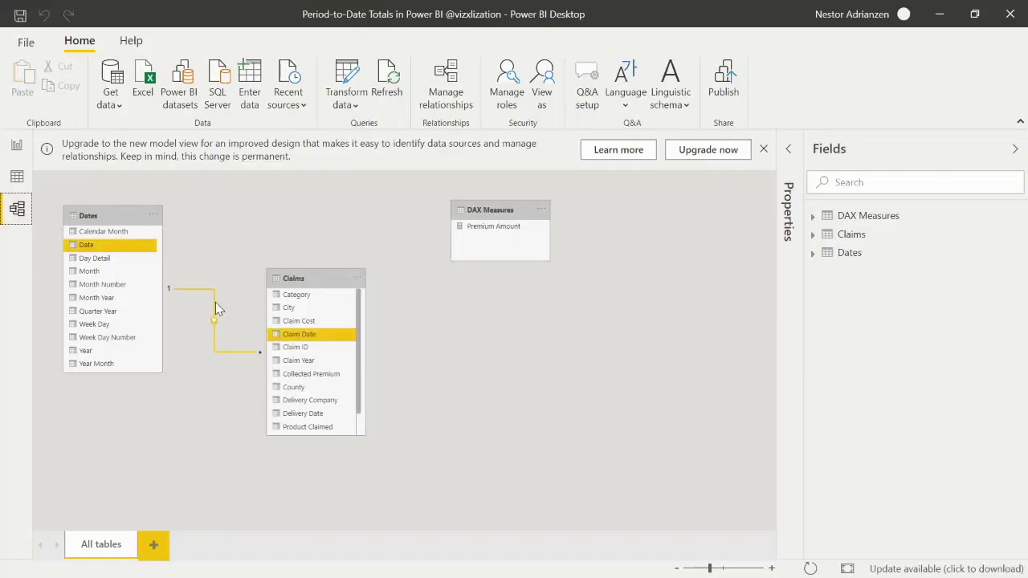
{"action": "double_click", "coordinate": [215, 303]}
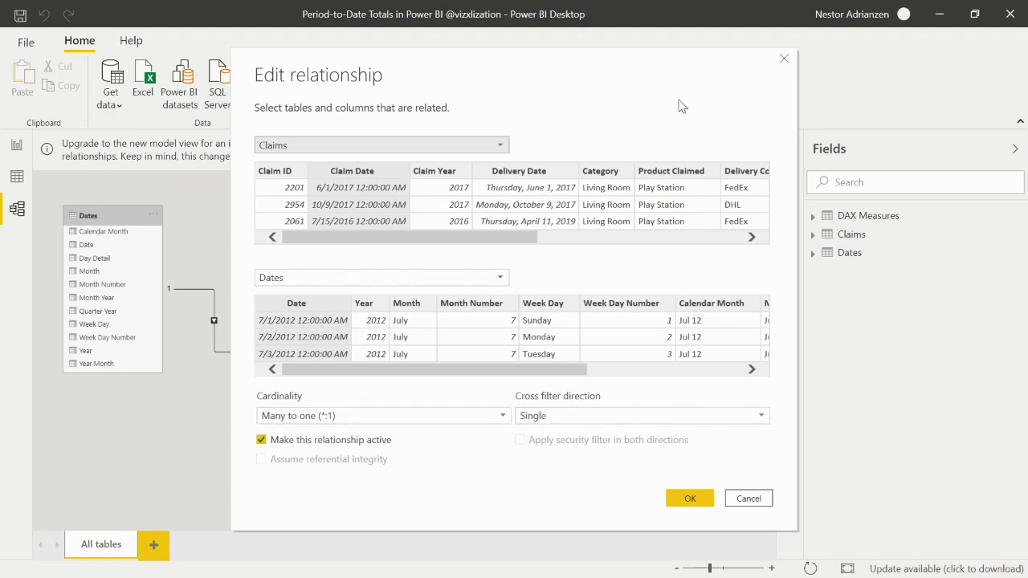
{"action": "left_click", "coordinate": [784, 61]}
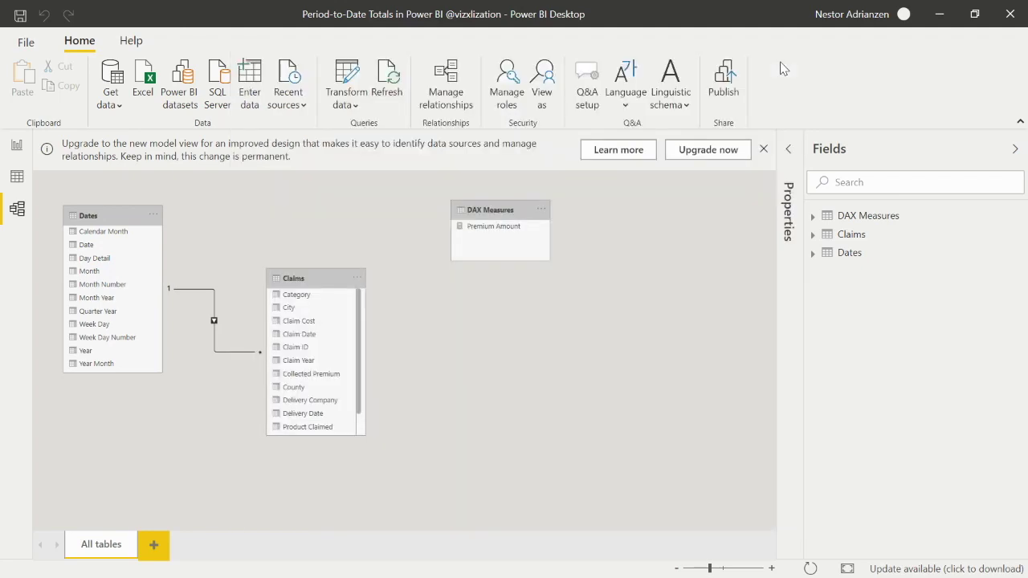
{"action": "left_click", "coordinate": [19, 149]}
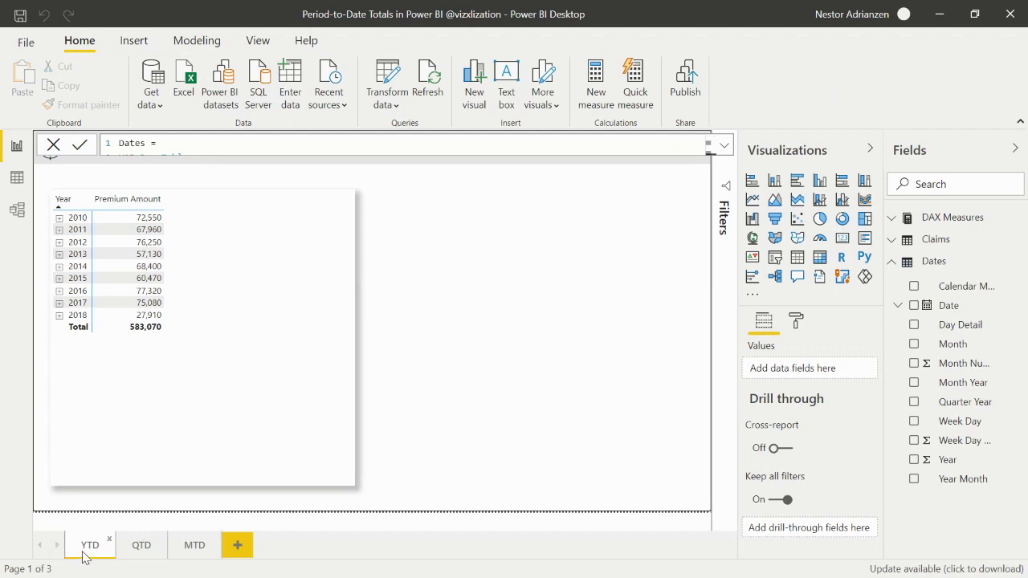
Look through the QTD and MTD report pages and return to the YTD page.
{"action": "left_click", "coordinate": [138, 546]}
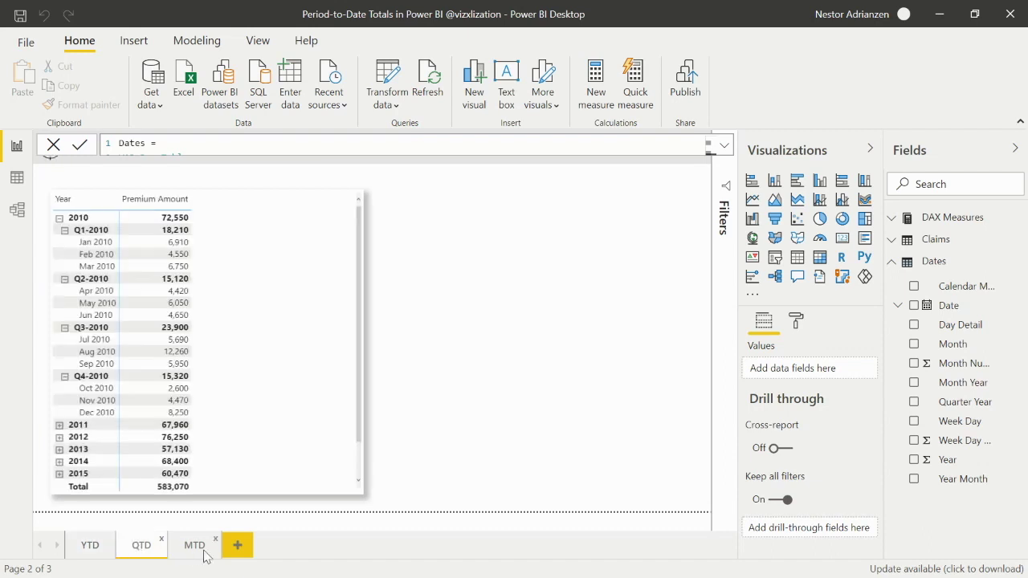
{"action": "left_click", "coordinate": [201, 551]}
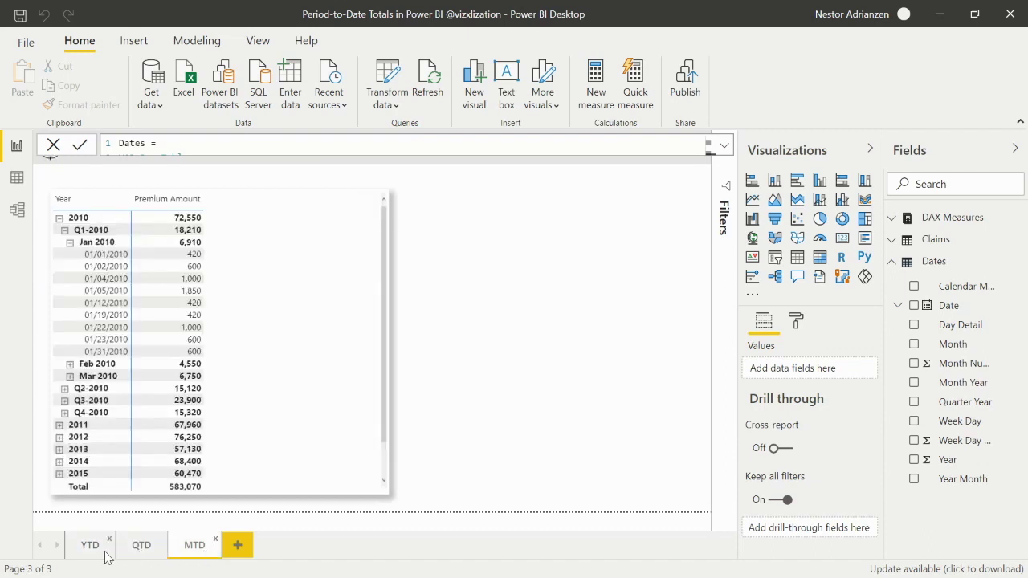
{"action": "left_click", "coordinate": [90, 546]}
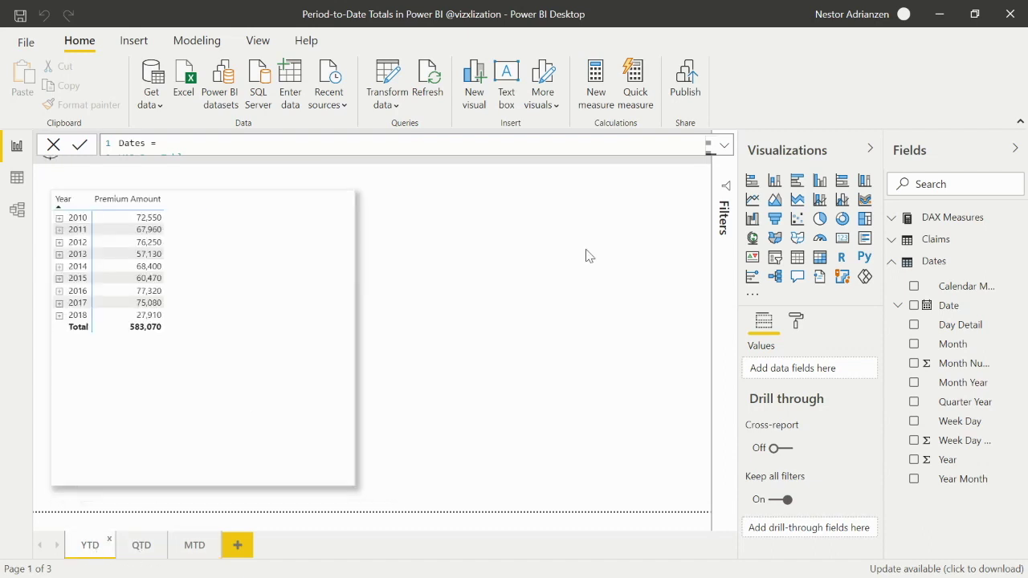
Start a new measure named Premium YTD in the DAX Measures table, using CALCULATE with [Premium Amount] as the expression.
{"action": "right_click", "coordinate": [949, 221]}
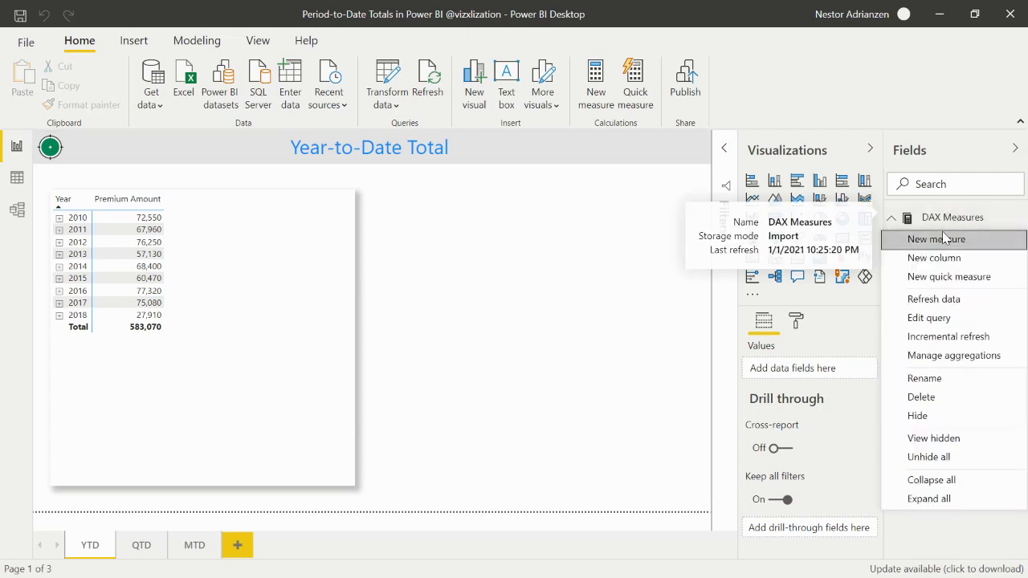
{"action": "left_click", "coordinate": [940, 241]}
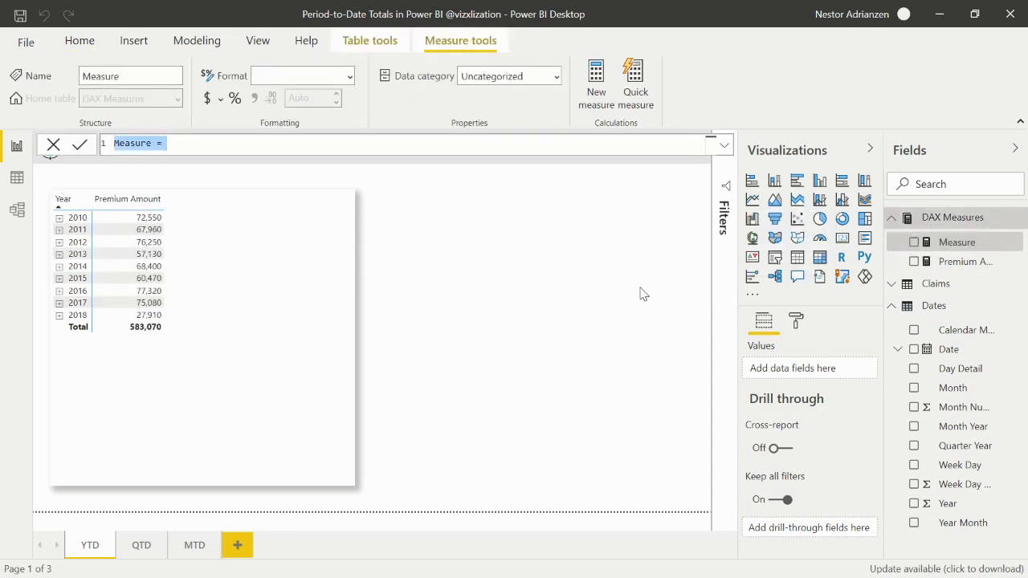
{"action": "type", "text": "Premium YT"}
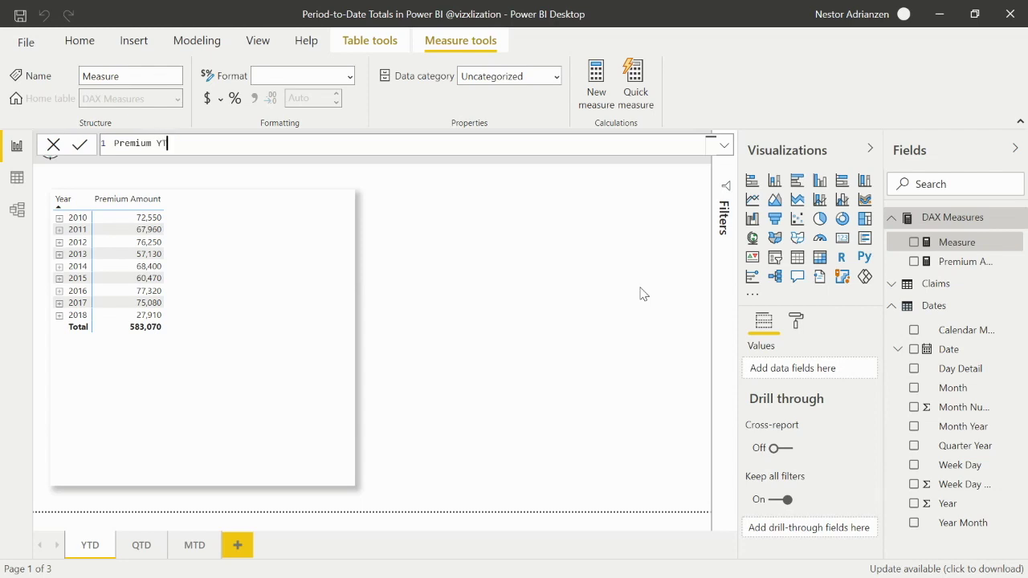
{"action": "type", "text": "D ="}
{"action": "key", "text": "shift+Return"}
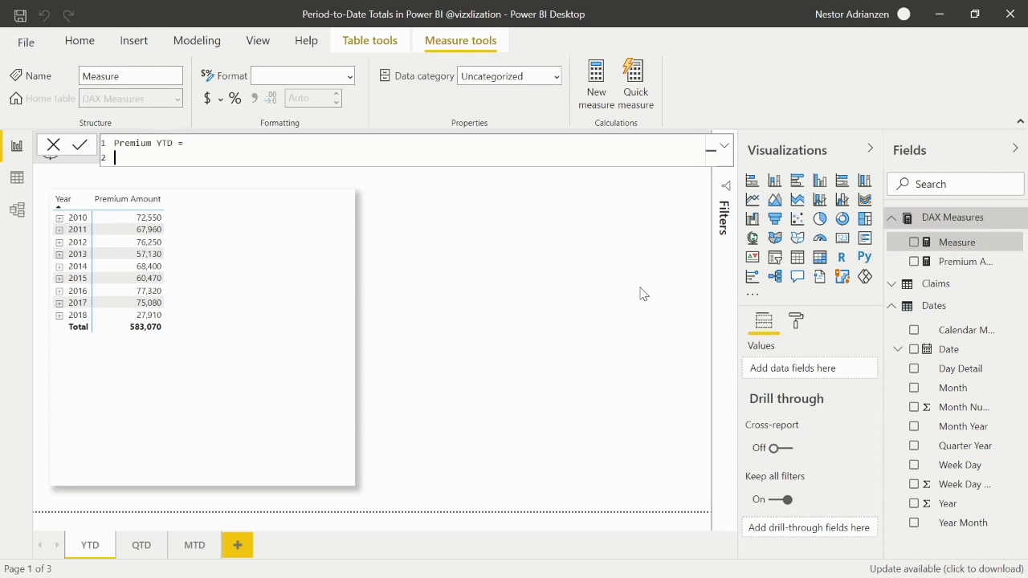
{"action": "type", "text": "CALCULATE("}
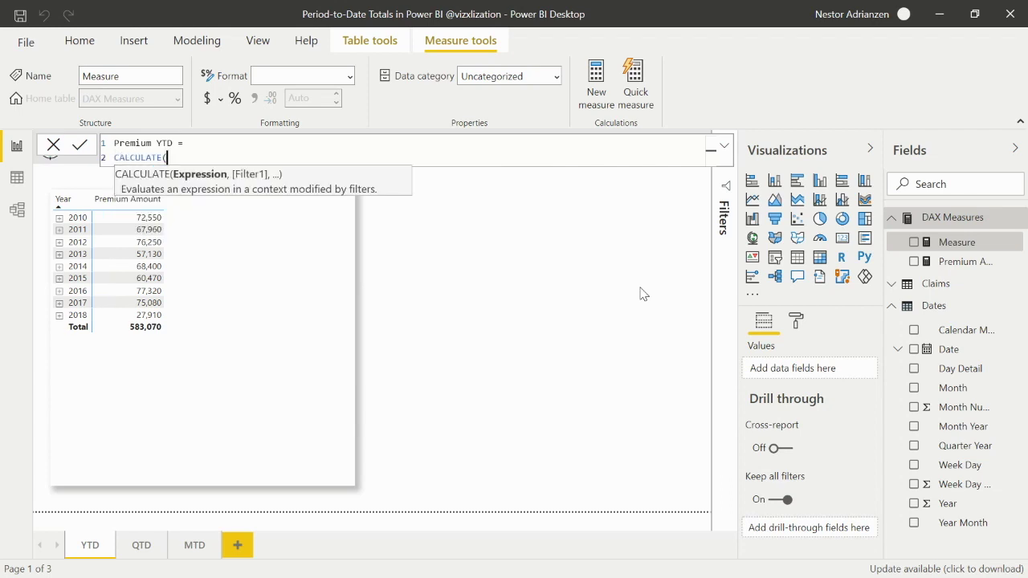
{"action": "key", "text": "shift+Return"}
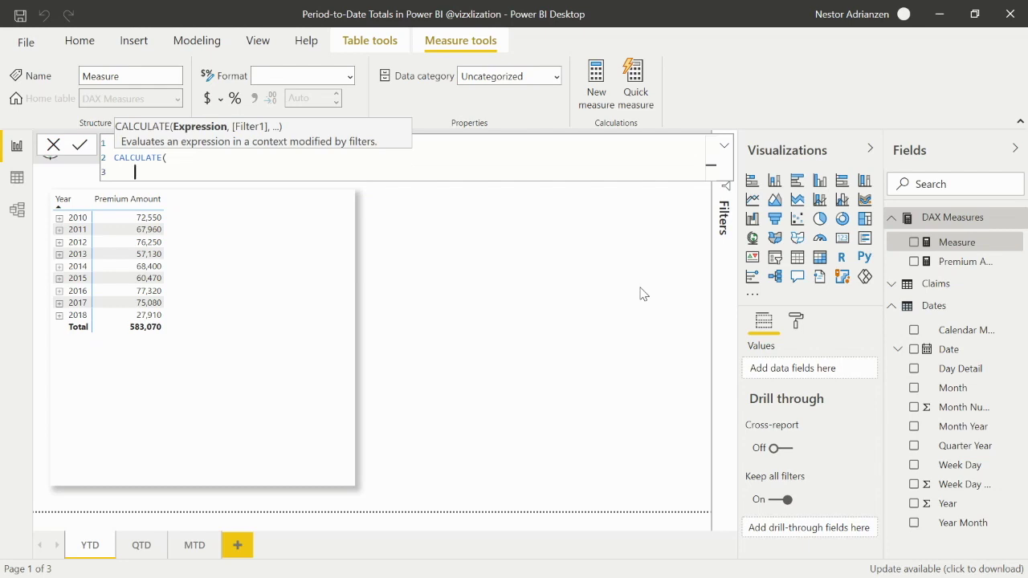
{"action": "type", "text": "pre"}
{"action": "key", "text": "Tab"}
{"action": "type", "text": ","}
{"action": "key", "text": "Return"}
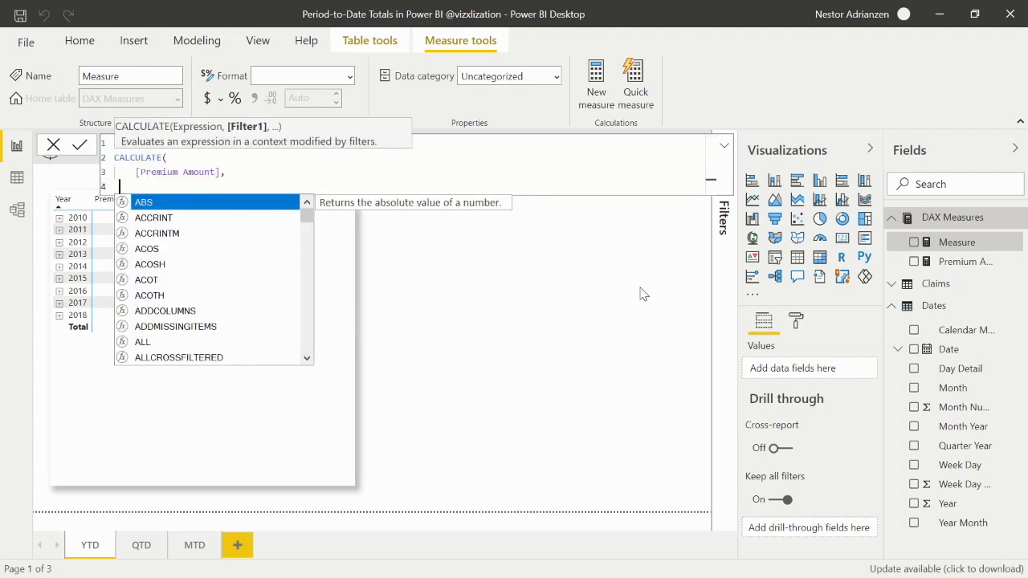
Add DATESYTD(Dates[Date]) as the filter argument and close the CALCULATE formula.
{"action": "type", "text": "y"}
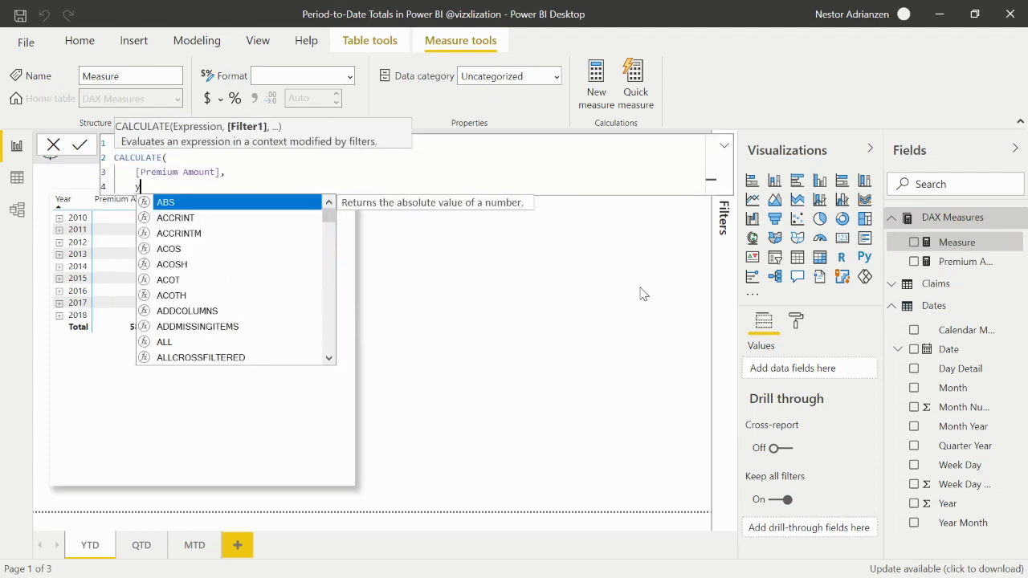
{"action": "type", "text": "td"}
{"action": "key", "text": "Tab"}
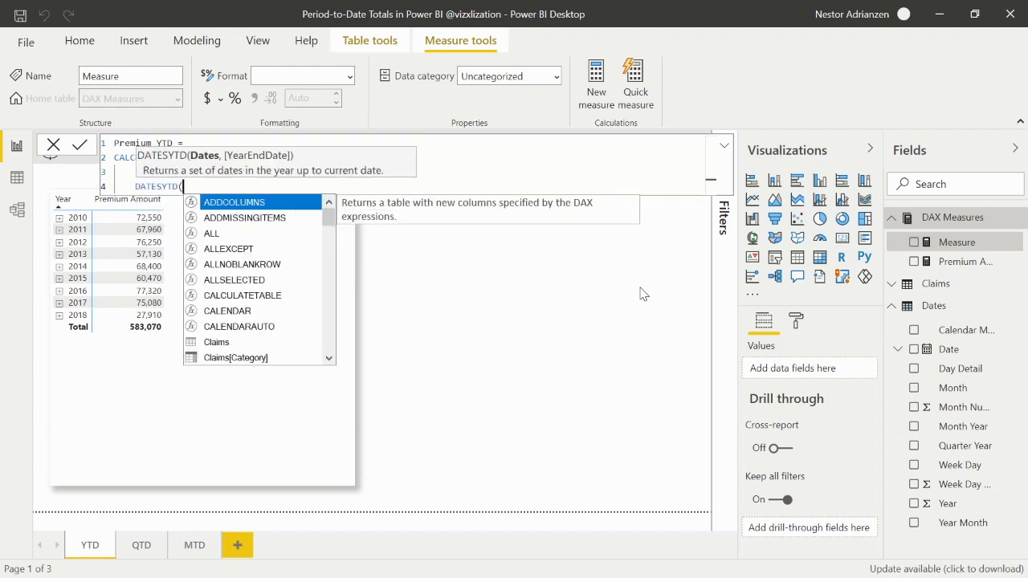
{"action": "type", "text": "date"}
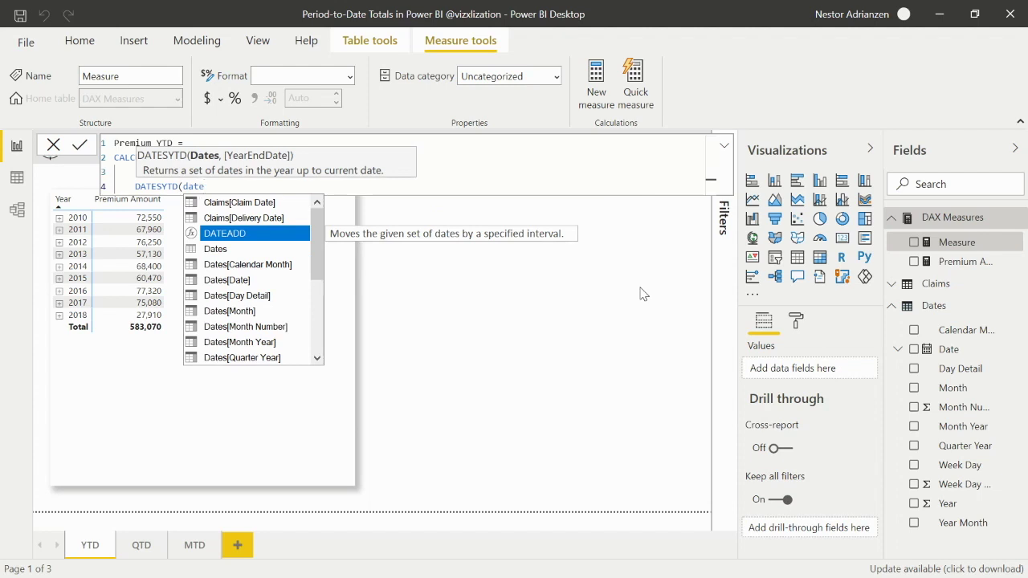
{"action": "key", "text": "Down"}
{"action": "key", "text": "Down"}
{"action": "key", "text": "Down"}
{"action": "key", "text": "Tab"}
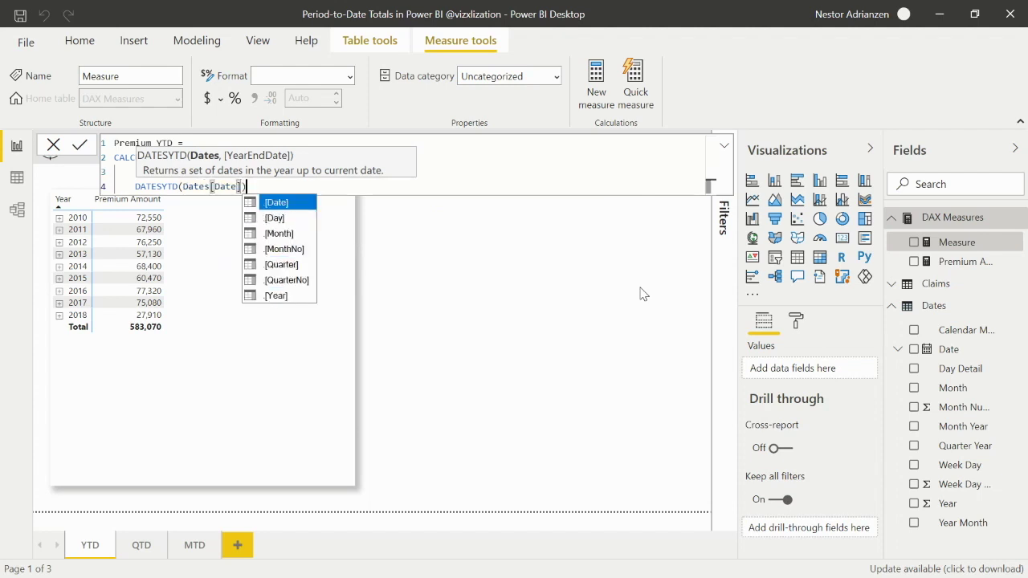
{"action": "type", "text": ")"}
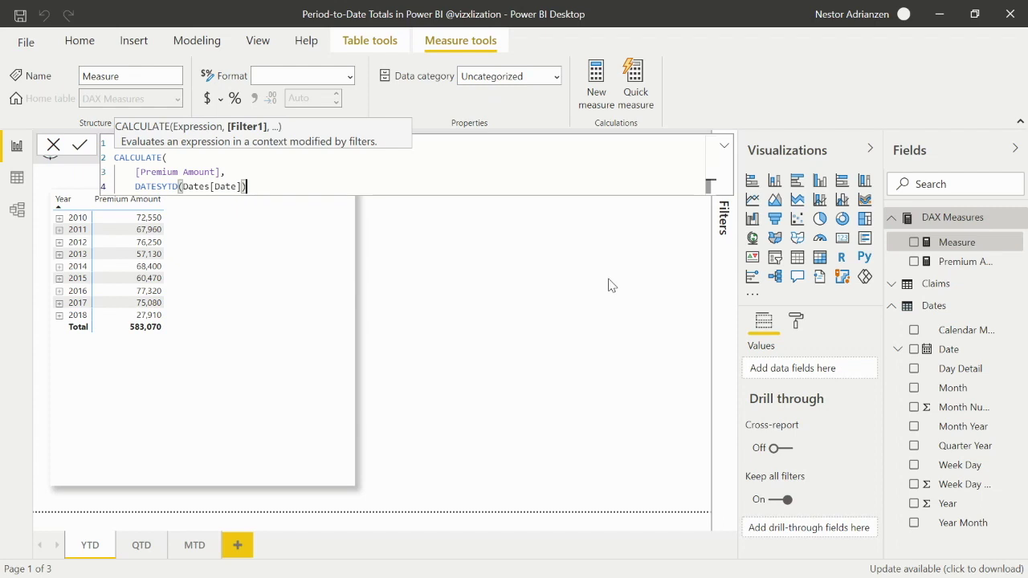
{"action": "key", "text": "shift+Return"}
{"action": "type", "text": ")"}
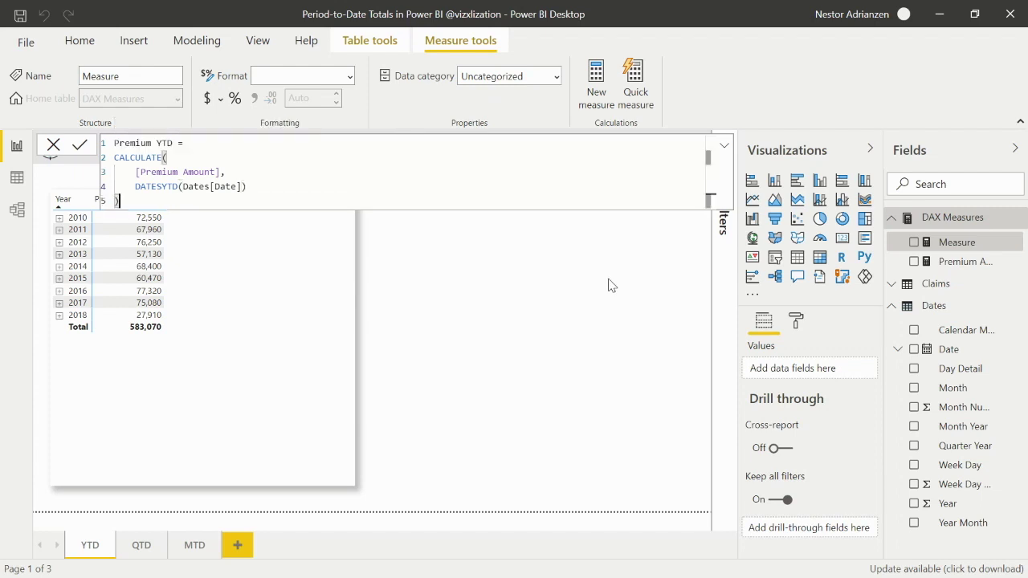
Commit the Premium YTD measure and format it with a thousands separator.
{"action": "left_click", "coordinate": [83, 149]}
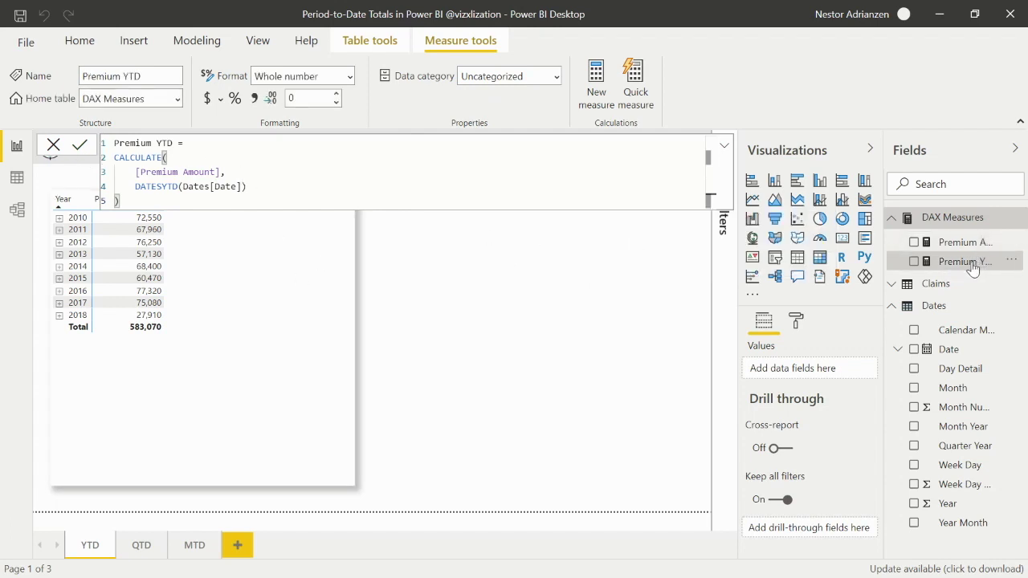
{"action": "left_click", "coordinate": [255, 98]}
{"action": "left_click", "coordinate": [723, 147]}
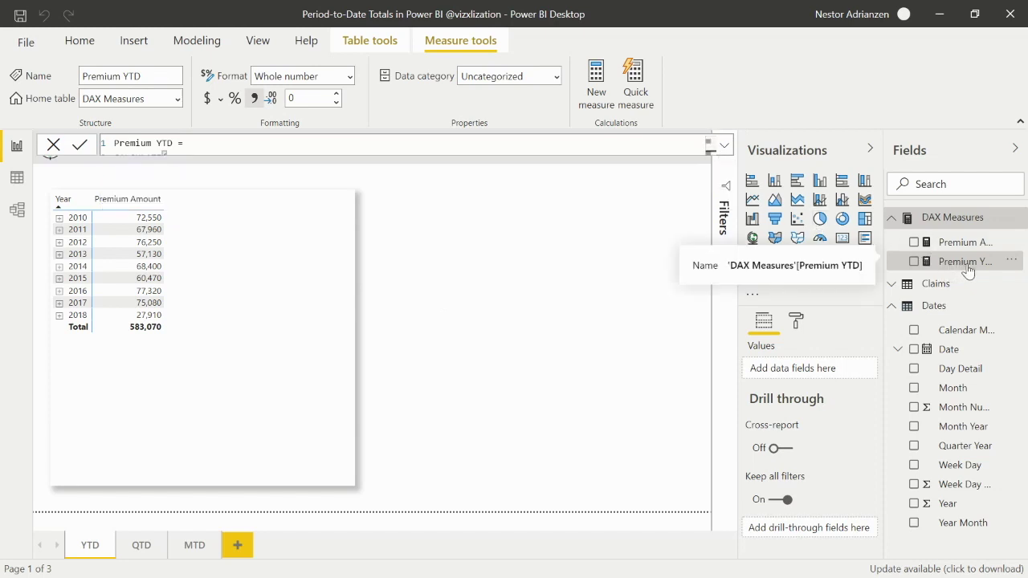
Add the Premium YTD measure to the matrix on the YTD page and expand 2010 to show its months.
{"action": "left_click_drag", "start_coordinate": [994, 264], "coordinate": [265, 270]}
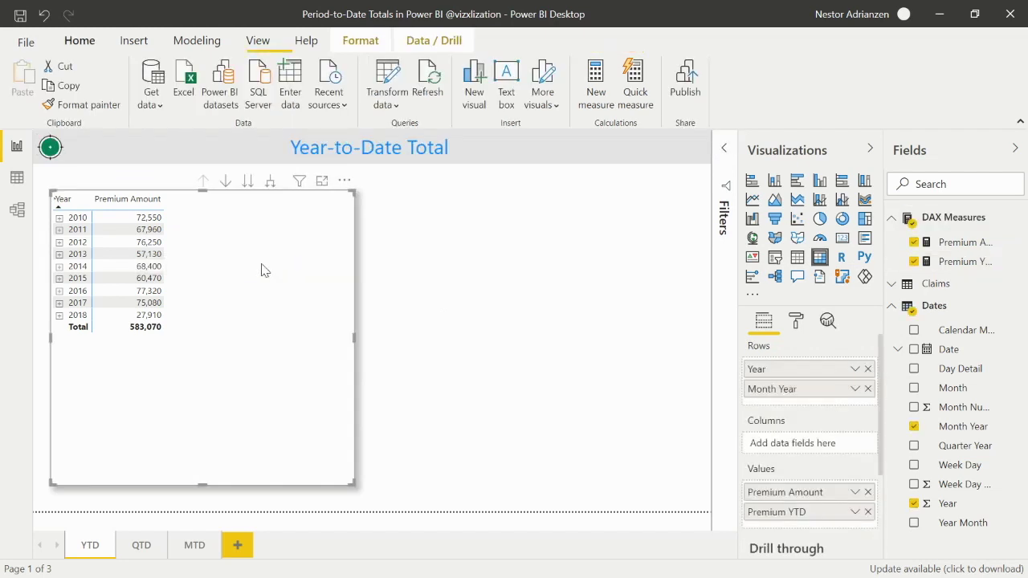
{"action": "left_click", "coordinate": [264, 270]}
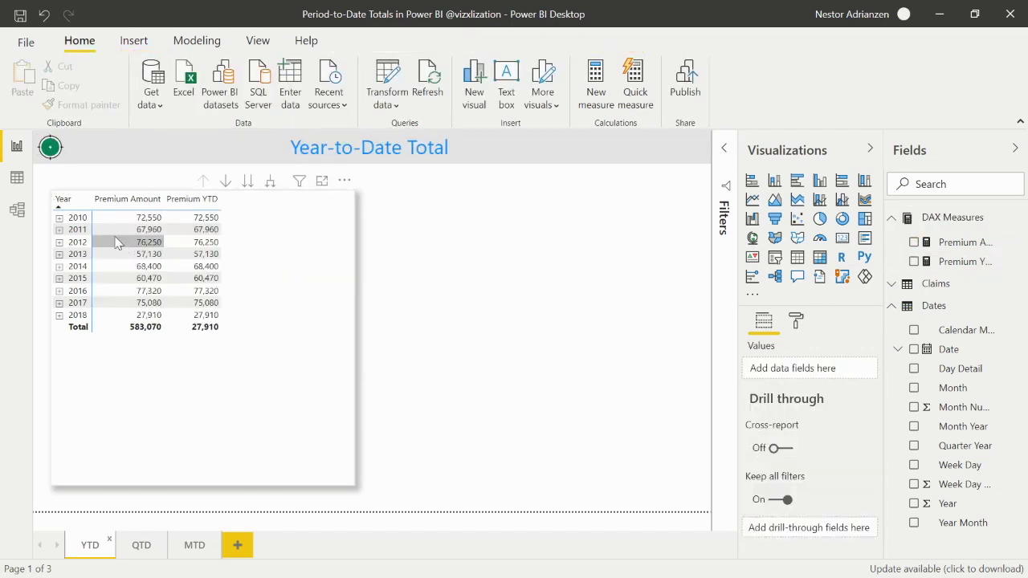
{"action": "left_click", "coordinate": [58, 219]}
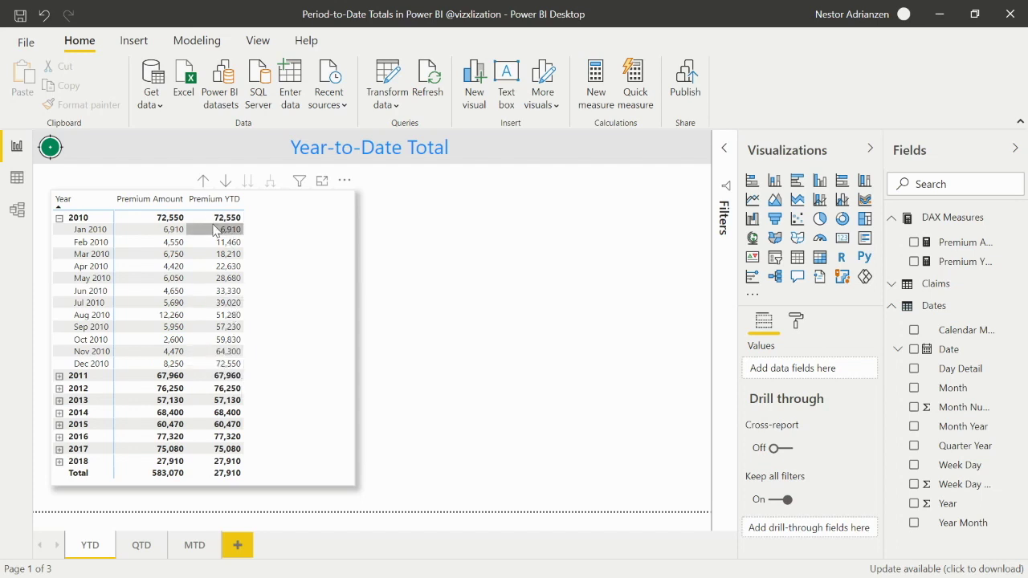
{"action": "left_click", "coordinate": [293, 304]}
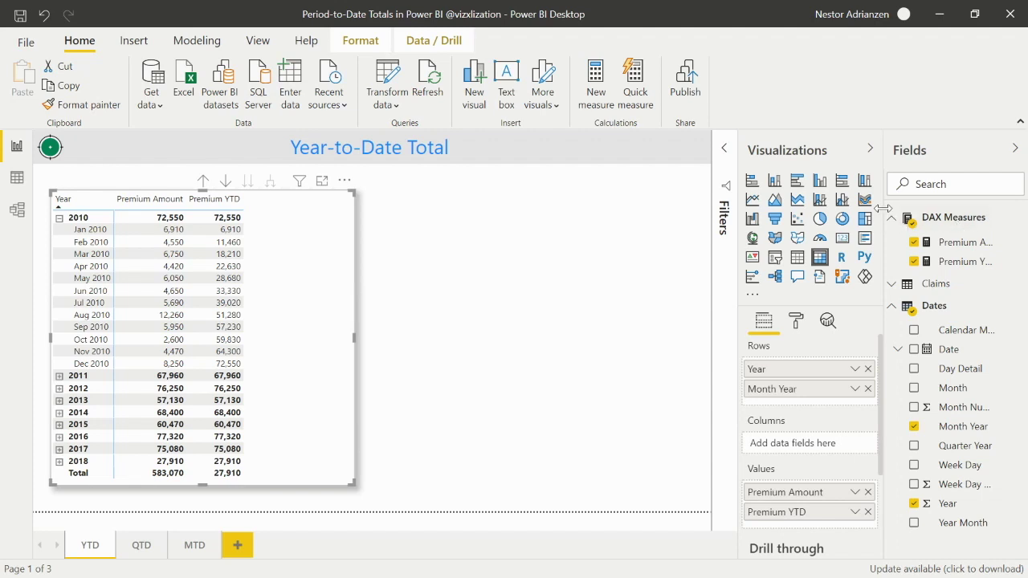
Widen the field list so full names fit, and copy the entire formula of the Premium YTD measure.
{"action": "left_click_drag", "start_coordinate": [883, 215], "coordinate": [872, 223]}
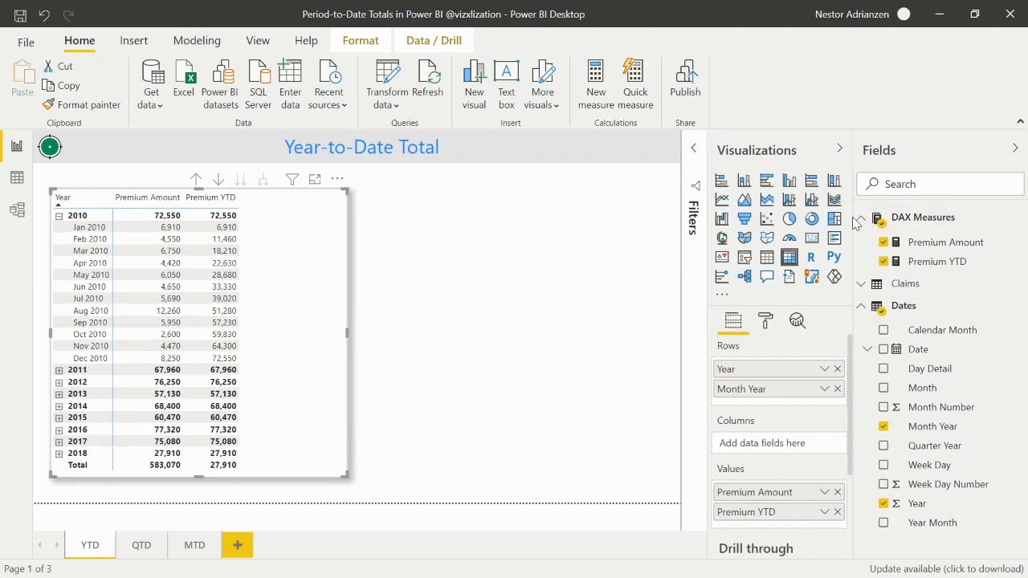
{"action": "left_click", "coordinate": [938, 261]}
{"action": "left_click", "coordinate": [696, 144]}
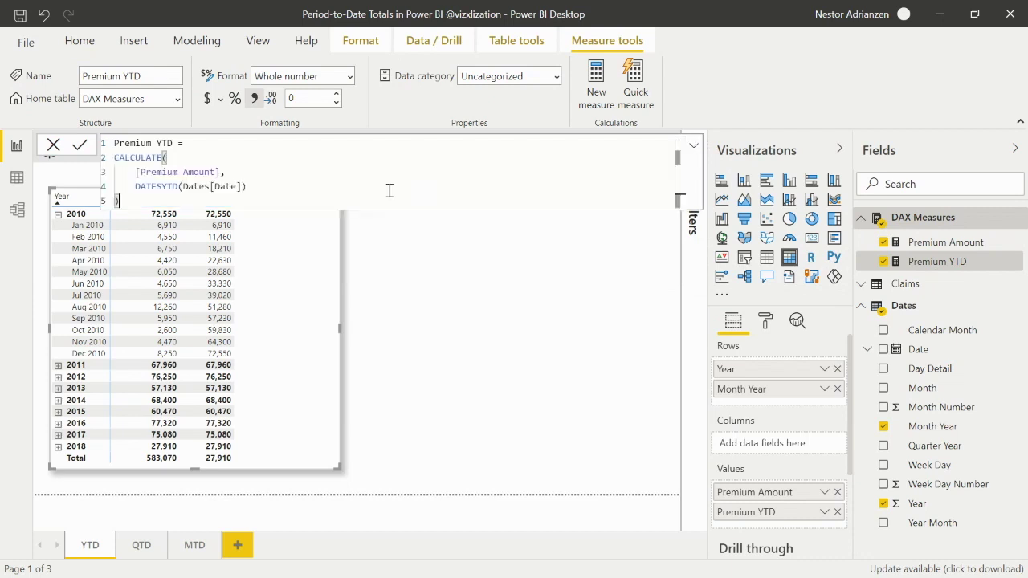
{"action": "left_click_drag", "start_coordinate": [273, 197], "coordinate": [94, 145]}
{"action": "key", "text": "ctrl+c"}
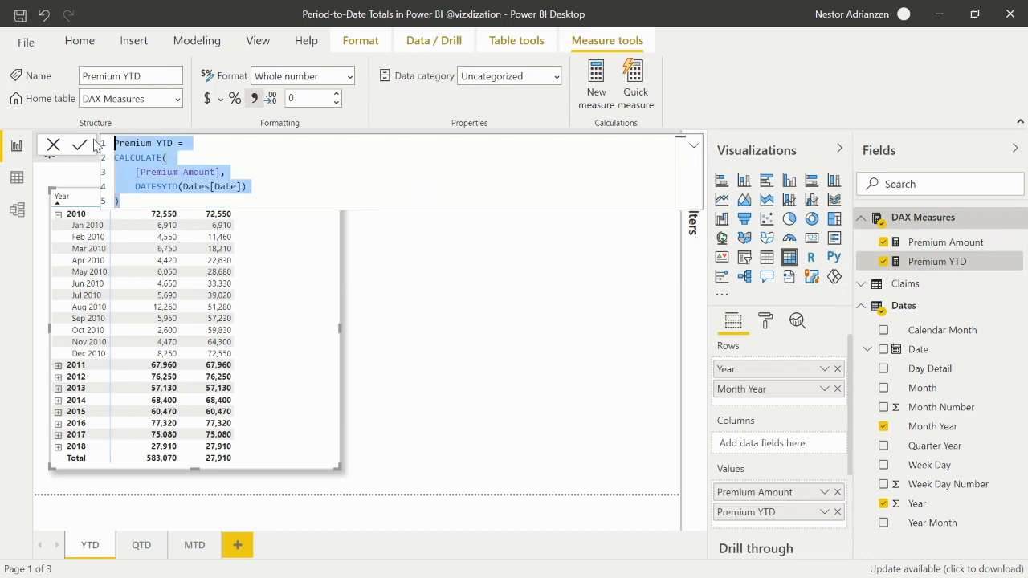
Create a new measure in DAX Measures from the copied Premium YTD formula and name it Premium YTD (2).
{"action": "right_click", "coordinate": [918, 225]}
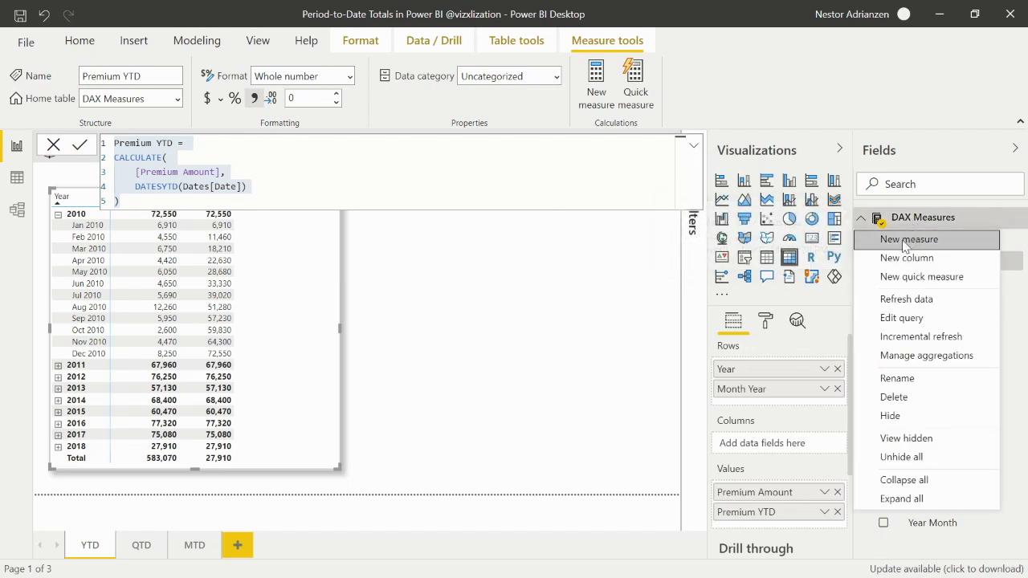
{"action": "key", "text": "Escape"}
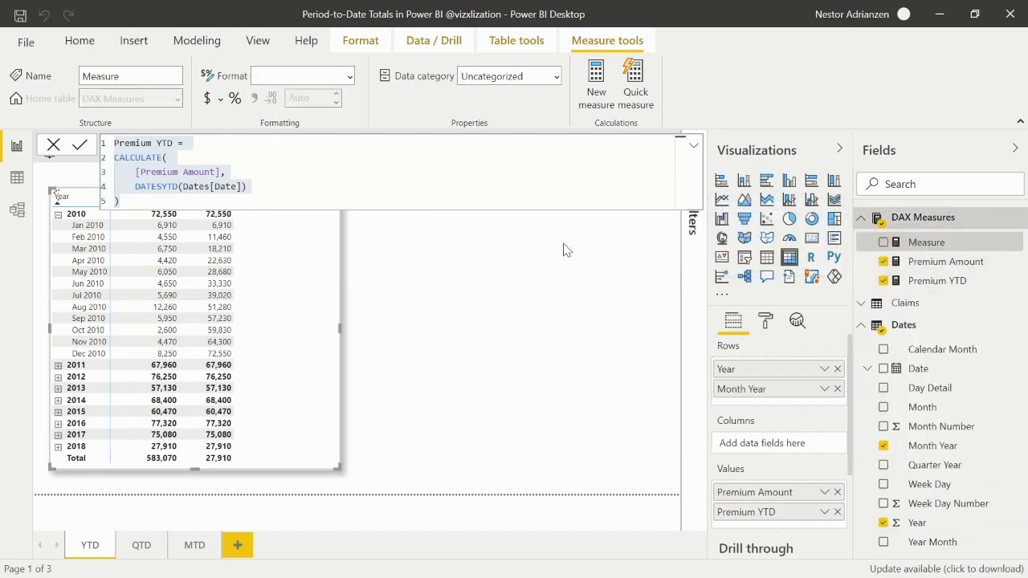
{"action": "key", "text": "ctrl+v"}
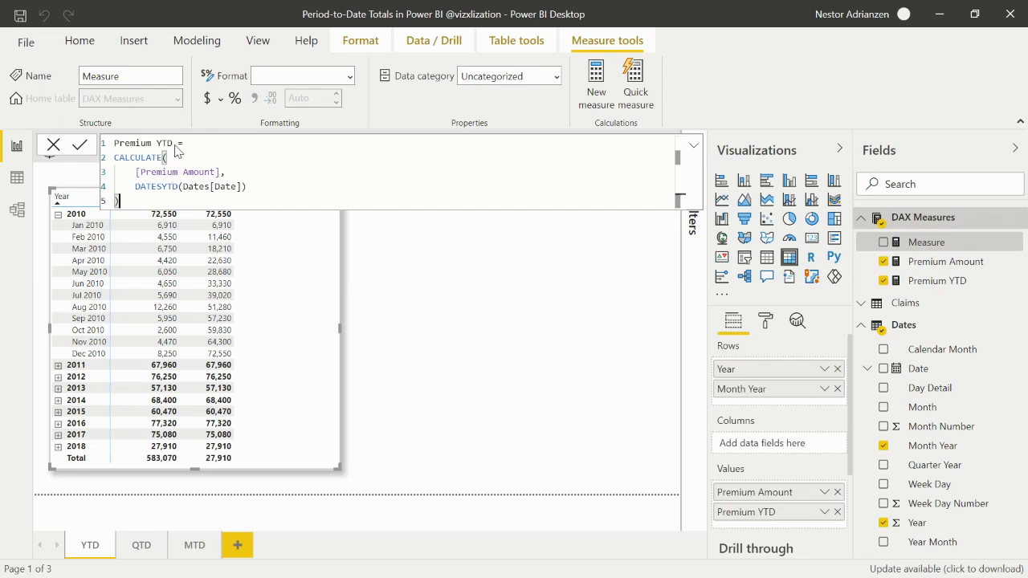
{"action": "type", "text": "("}
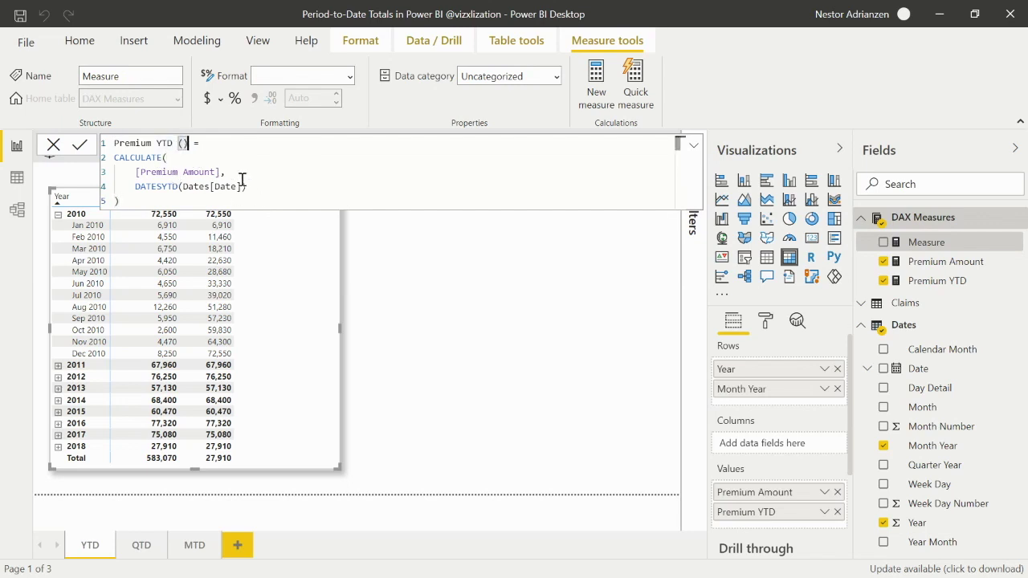
{"action": "type", "text": "2"}
Replace the CALCULATE function in the Premium YTD (2) formula with TOTALYTD.
{"action": "double_click", "coordinate": [163, 156]}
{"action": "type", "text": "CA"}
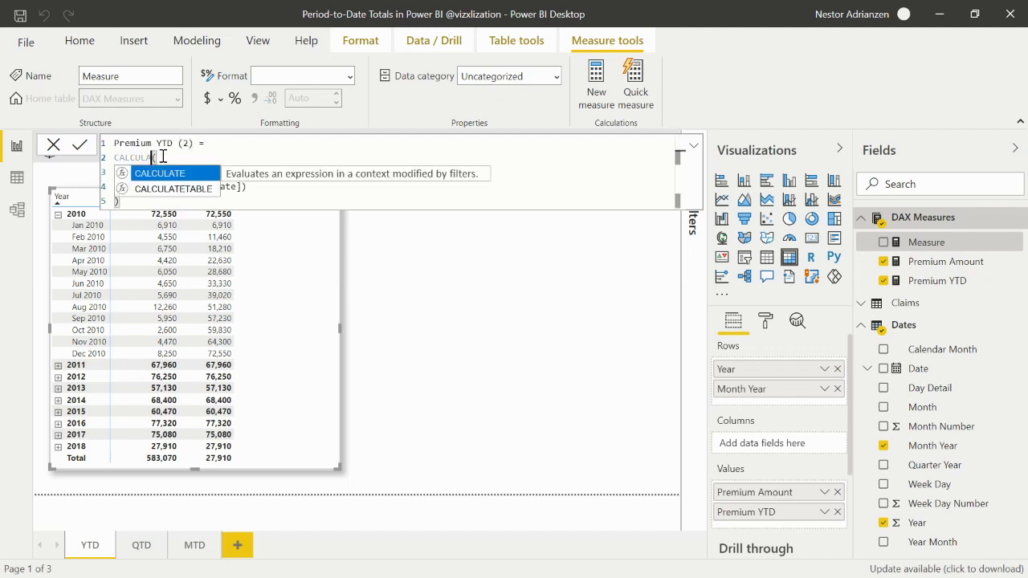
{"action": "key", "text": "BackSpace"}
{"action": "key", "text": "BackSpace"}
{"action": "type", "text": "TOT"}
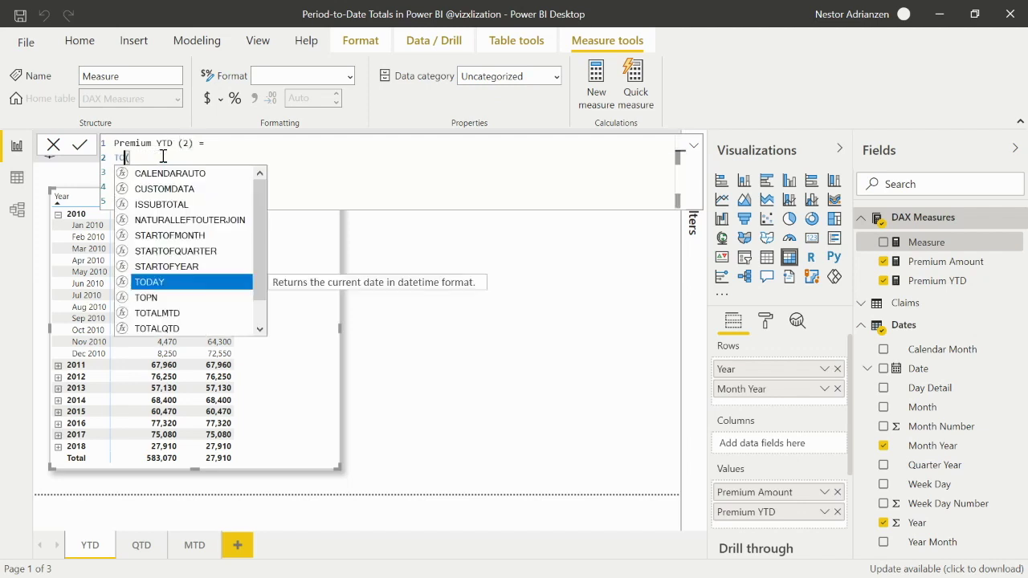
{"action": "key", "text": "Down"}
{"action": "key", "text": "Down"}
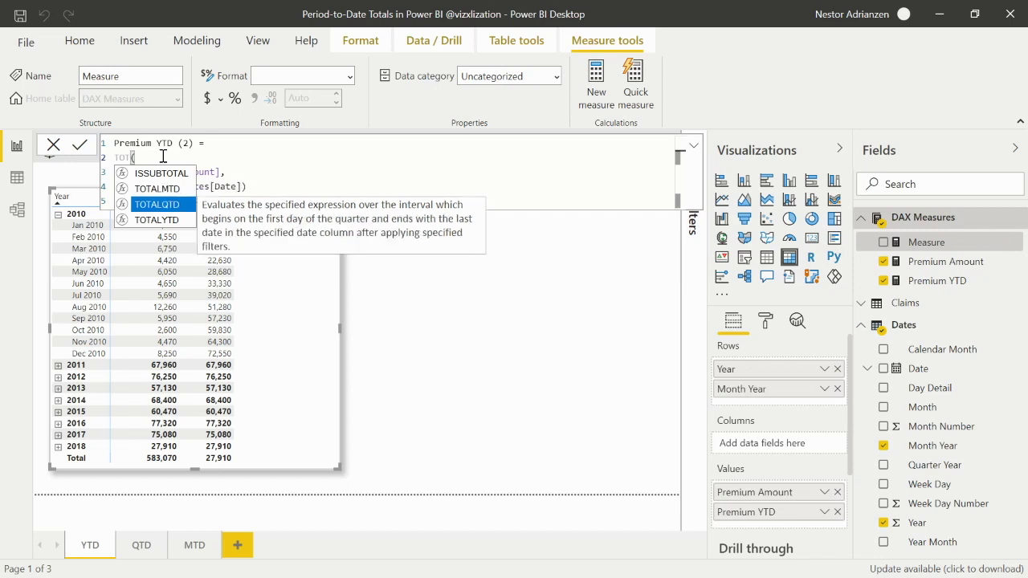
{"action": "key", "text": "Tab"}
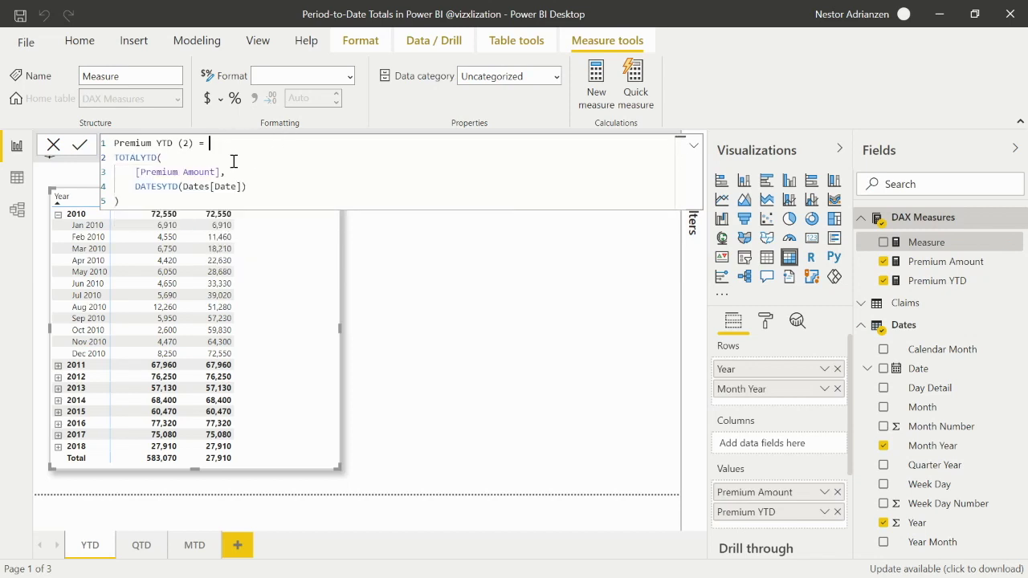
Remove the DATESYTD function name so that only (Dates[Date]) remains as the second argument of TOTALYTD.
{"action": "left_click", "coordinate": [180, 187]}
{"action": "key", "text": "BackSpace"}
{"action": "key", "text": "BackSpace"}
{"action": "key", "text": "BackSpace"}
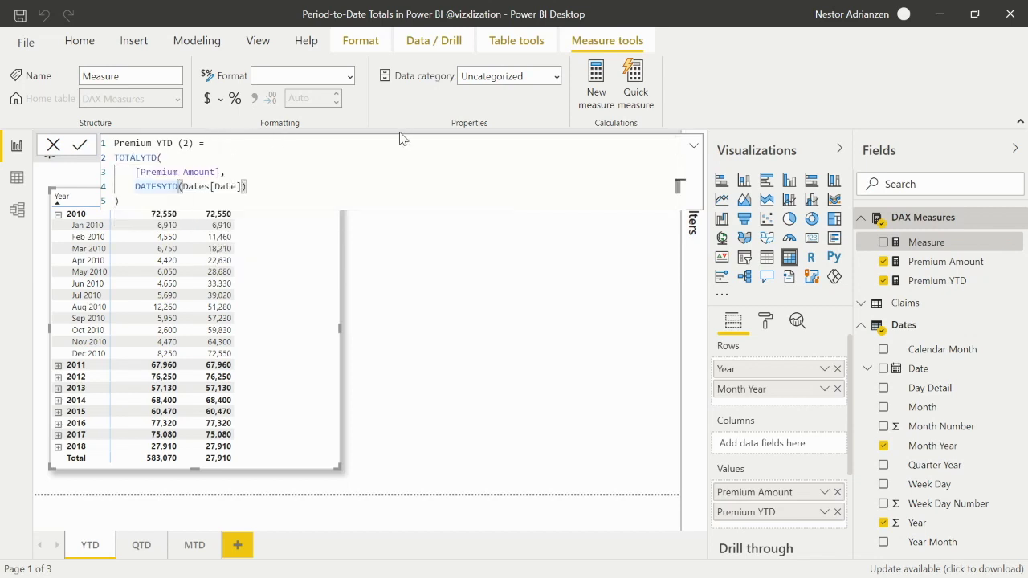
{"action": "key", "text": "BackSpace"}
{"action": "key", "text": "BackSpace"}
{"action": "key", "text": "BackSpace"}
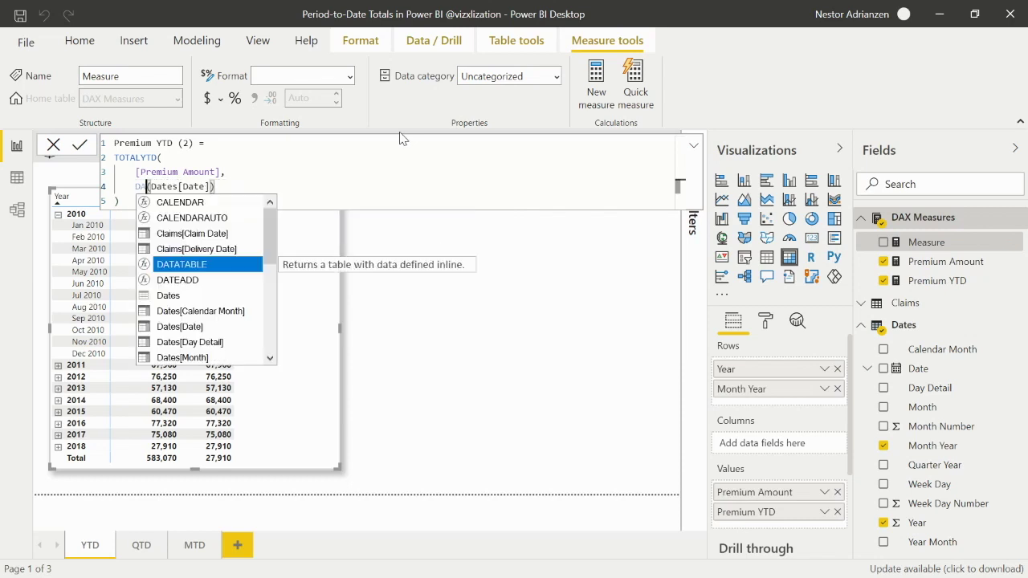
{"action": "key", "text": "BackSpace"}
{"action": "key", "text": "BackSpace"}
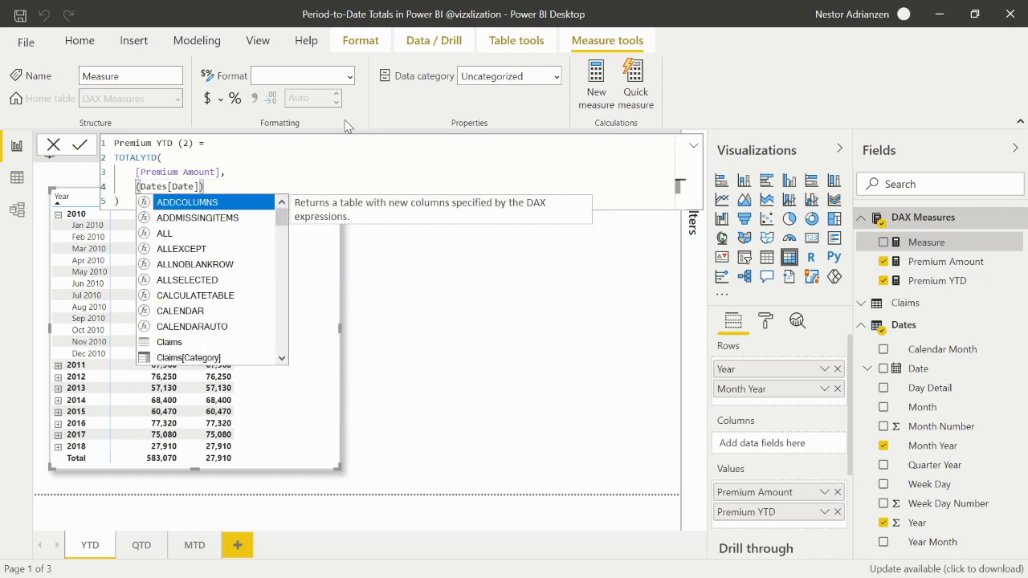
{"action": "key", "text": "Escape"}
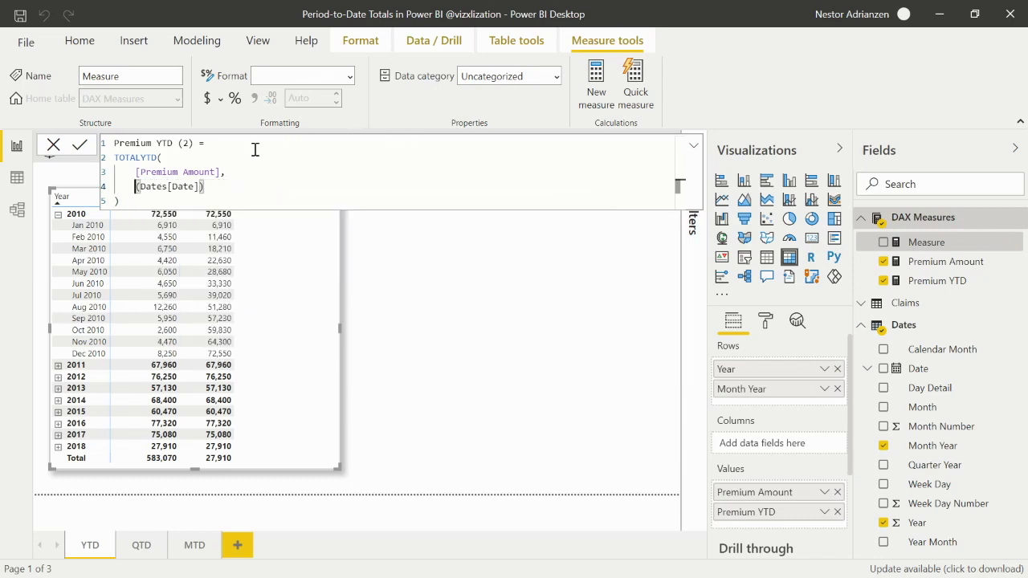
Commit the Premium YTD (2) measure and format it with a thousands separator.
{"action": "left_click", "coordinate": [80, 147]}
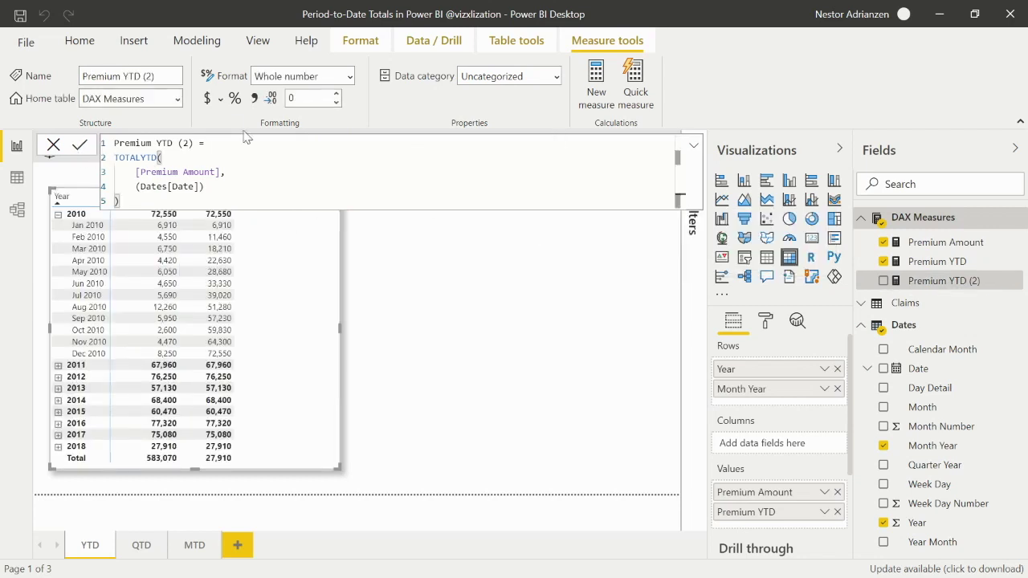
{"action": "left_click", "coordinate": [254, 98]}
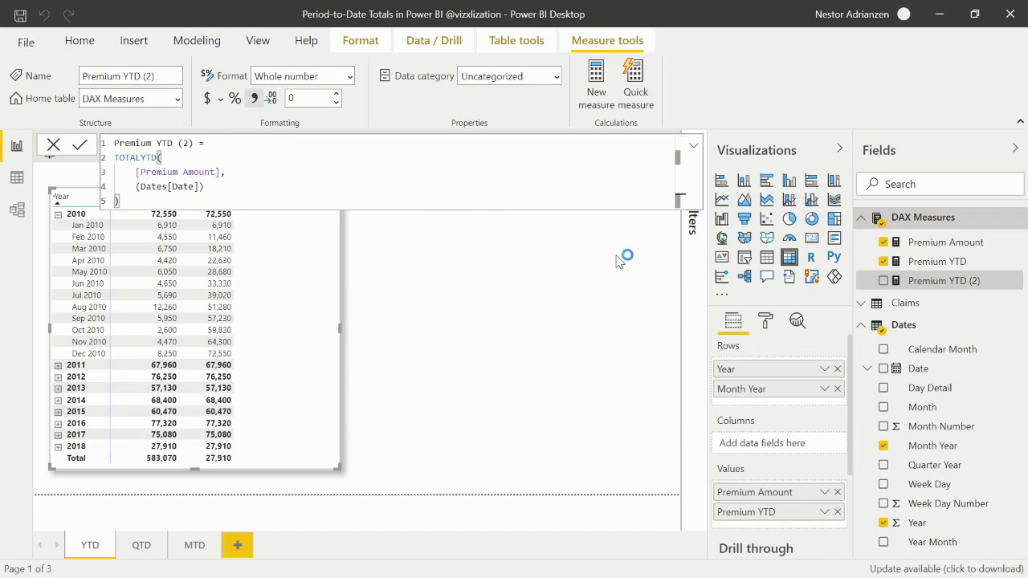
{"action": "left_click", "coordinate": [696, 147]}
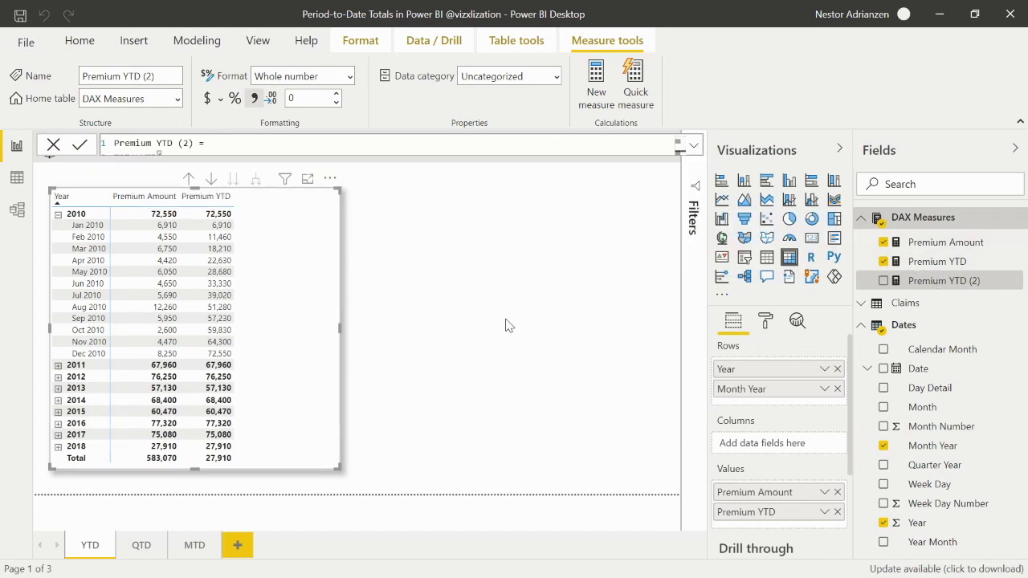
Add Premium YTD (2) to the matrix on the YTD page, collapse 2011 and expand 2013 to compare the monthly totals.
{"action": "left_click_drag", "start_coordinate": [927, 282], "coordinate": [300, 298]}
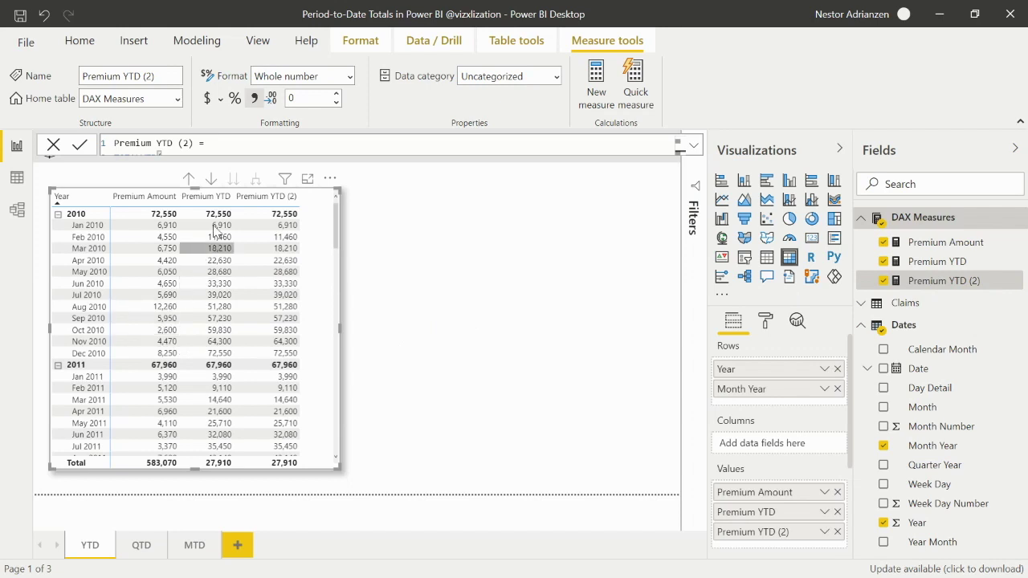
{"action": "left_click", "coordinate": [57, 365]}
{"action": "left_click", "coordinate": [58, 377]}
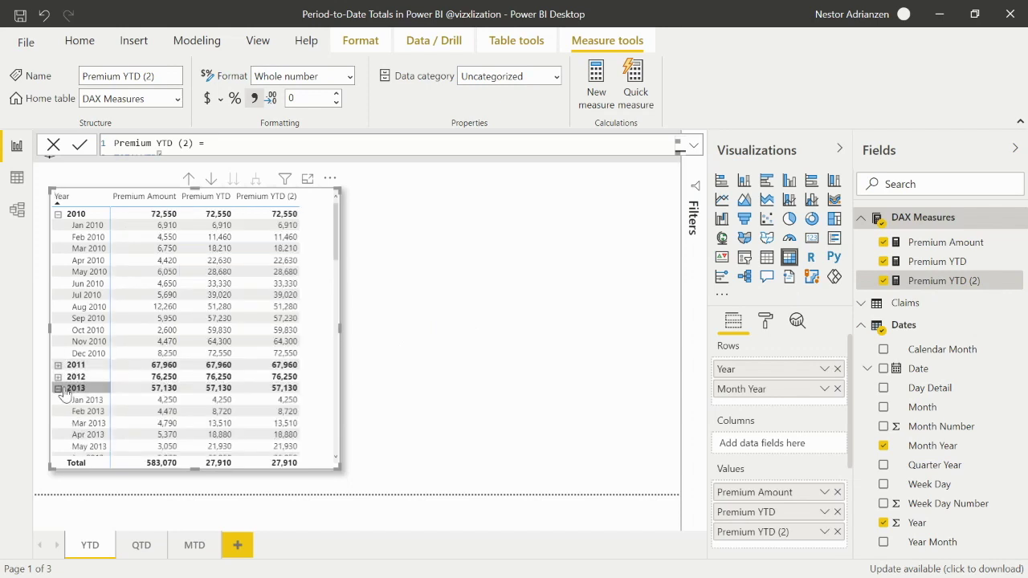
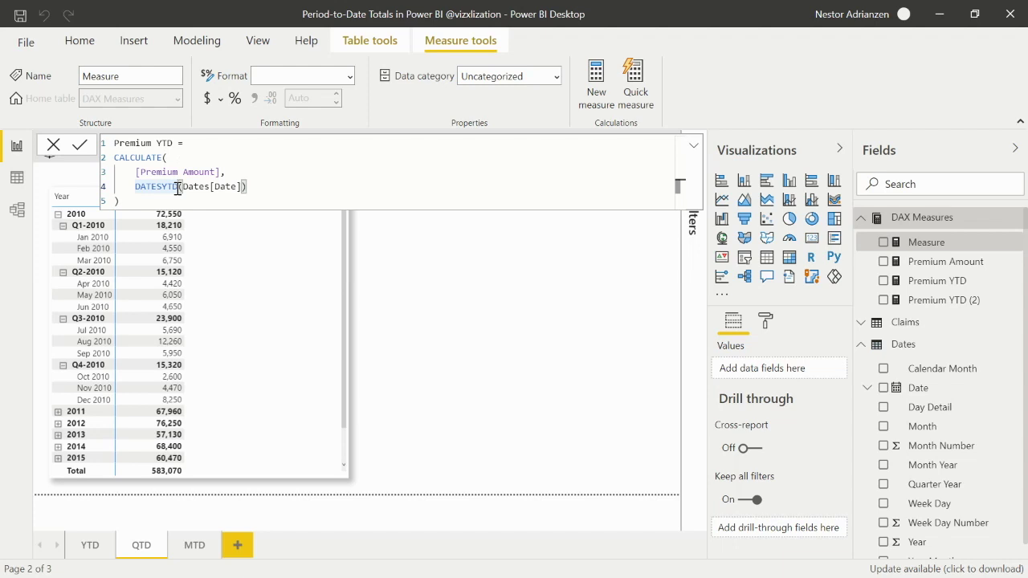
Replace DATESYTD with DATESQTD in the formula pasted into the new measure.
{"action": "key", "text": "BackSpace"}
{"action": "key", "text": "BackSpace"}
{"action": "key", "text": "BackSpace"}
{"action": "key", "text": "BackSpace"}
{"action": "key", "text": "BackSpace"}
{"action": "key", "text": "BackSpace"}
{"action": "key", "text": "BackSpace"}
{"action": "key", "text": "BackSpace"}
{"action": "key", "text": "BackSpace"}
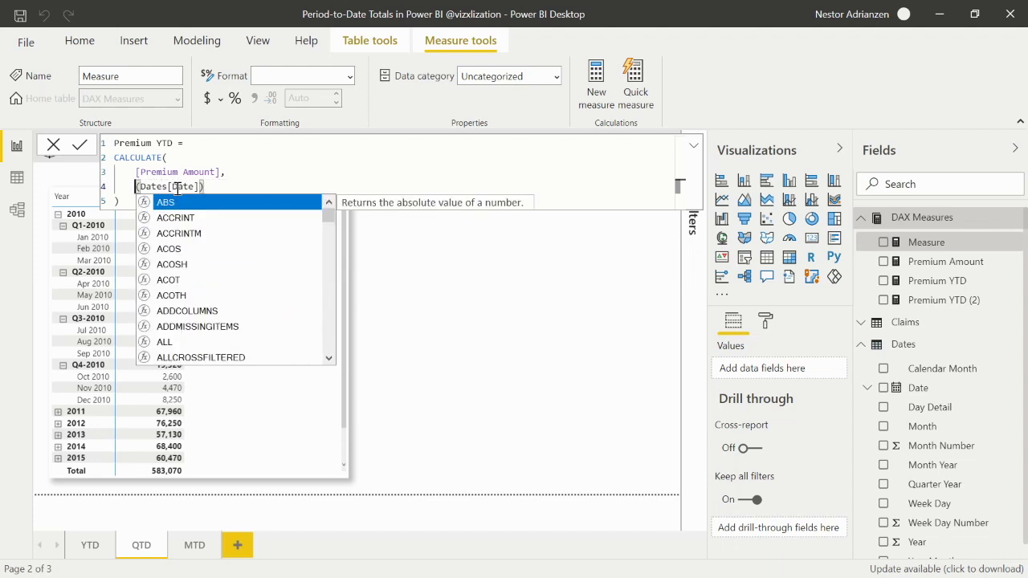
{"action": "type", "text": "DATESQTD"}
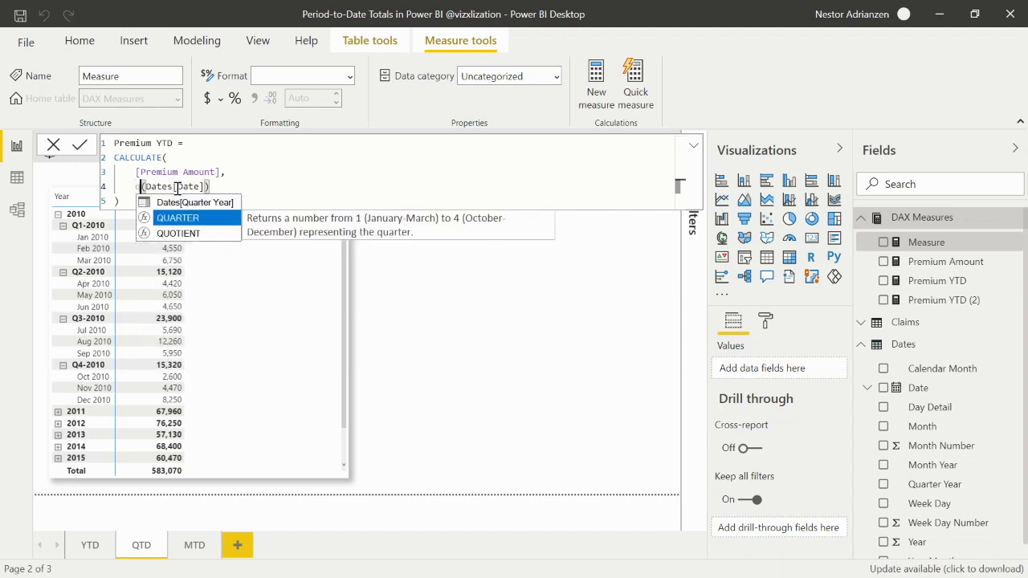
{"action": "key", "text": "Tab"}
{"action": "left_click", "coordinate": [272, 182]}
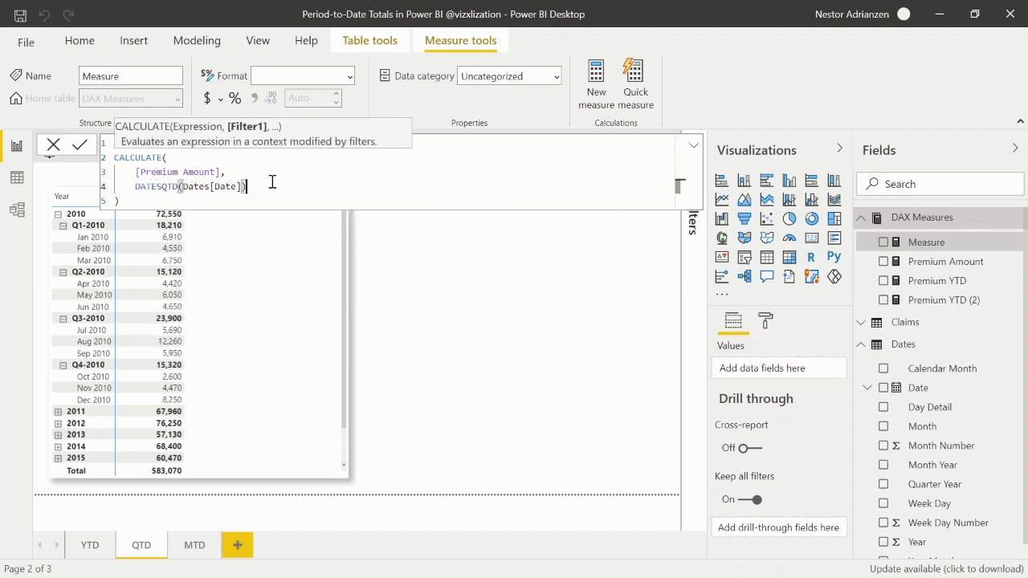
{"action": "double_click", "coordinate": [150, 187]}
{"action": "left_click", "coordinate": [282, 200]}
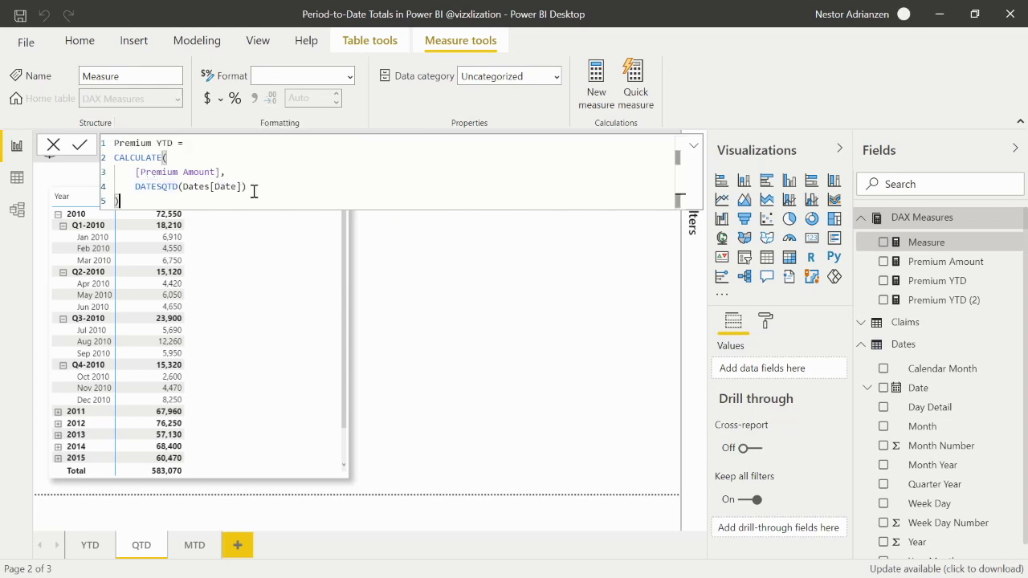
Change the measure's name in the formula to Premium QTD and commit it.
{"action": "left_click", "coordinate": [174, 142]}
{"action": "key", "text": "BackSpace"}
{"action": "key", "text": "BackSpace"}
{"action": "type", "text": "QTD"}
{"action": "left_click", "coordinate": [79, 145]}
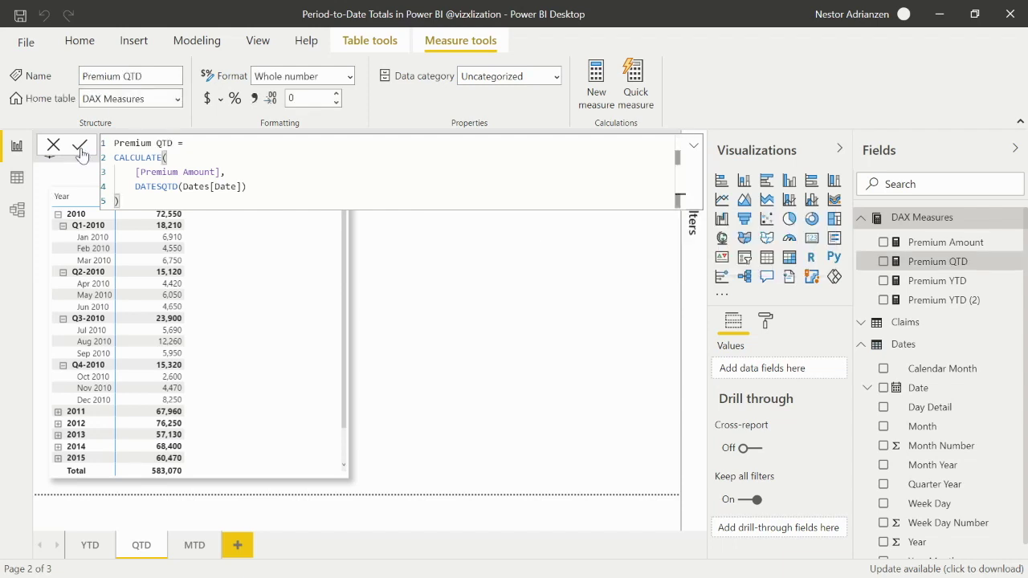
Format Premium QTD with a thousands separator and add it to the matrix on the QTD page.
{"action": "left_click", "coordinate": [694, 150]}
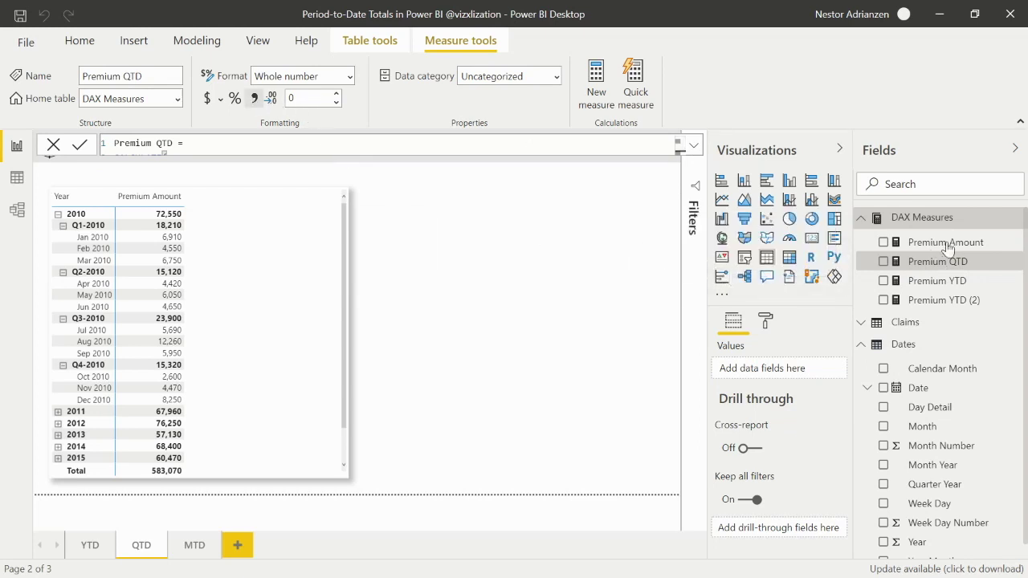
{"action": "left_click_drag", "start_coordinate": [947, 268], "coordinate": [260, 308]}
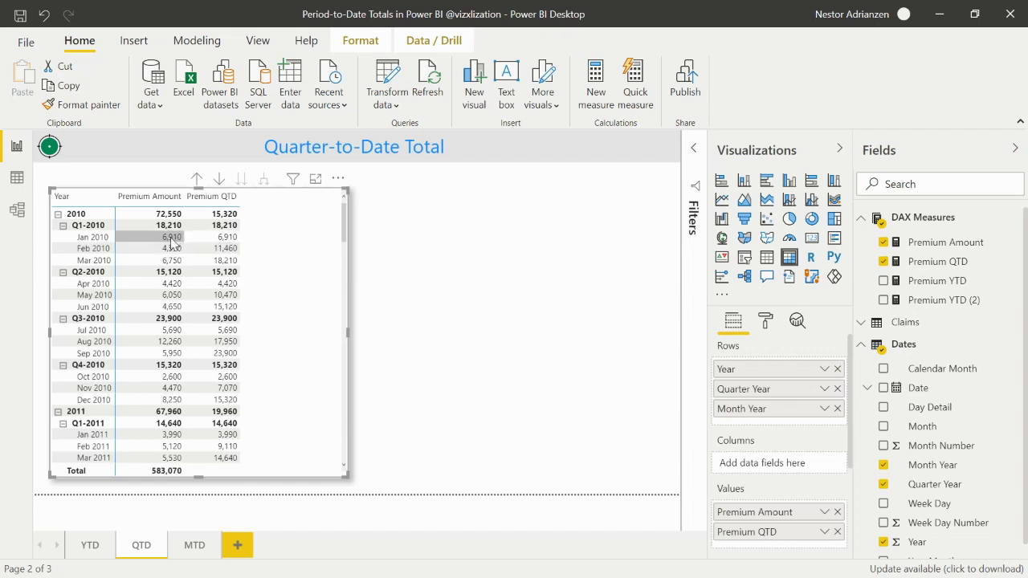
{"action": "mouse_move", "coordinate": [164, 247]}
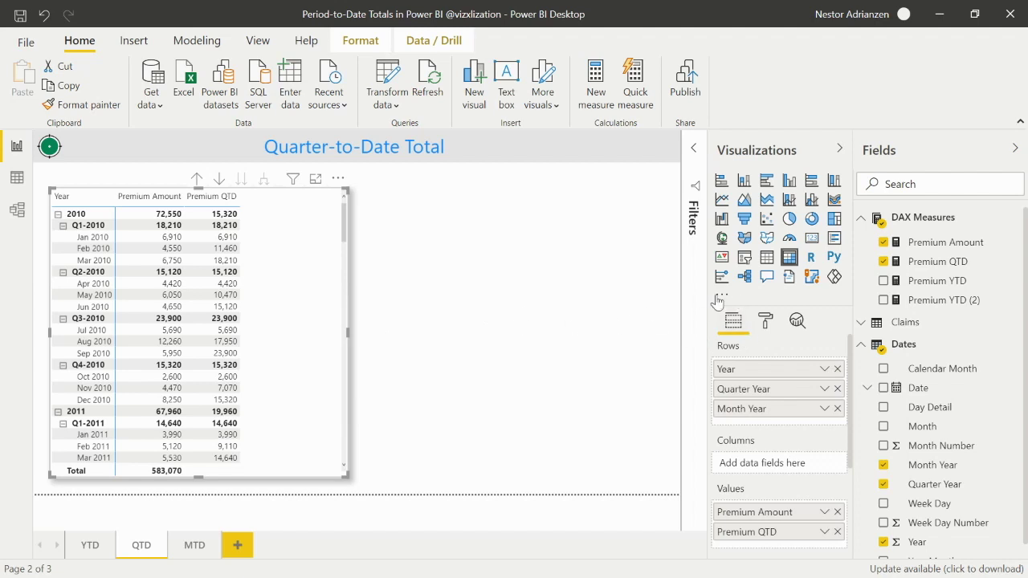
Open the Premium QTD measure and copy its entire formula.
{"action": "left_click_drag", "start_coordinate": [923, 262], "coordinate": [723, 164]}
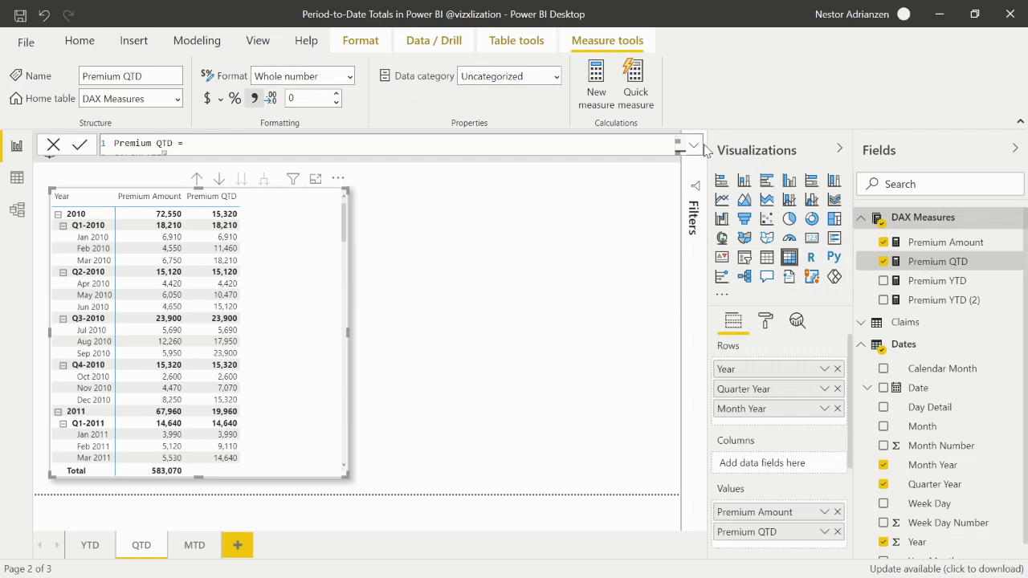
{"action": "left_click", "coordinate": [693, 146]}
{"action": "left_click_drag", "start_coordinate": [200, 202], "coordinate": [78, 143]}
{"action": "key", "text": "ctrl+c"}
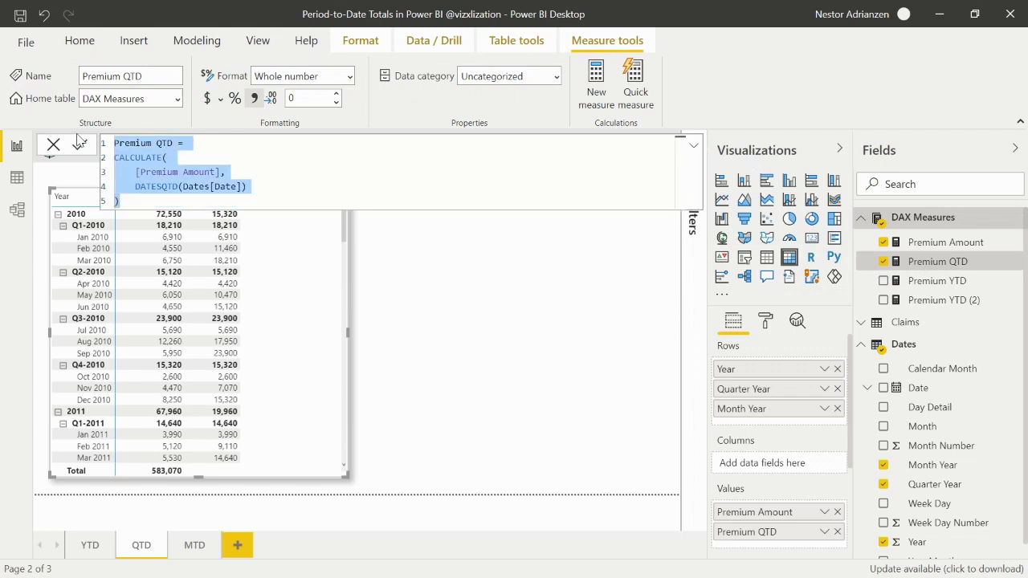
Create a new measure in DAX Measures from the copied Premium QTD formula and name it Premium QTD (2).
{"action": "right_click", "coordinate": [934, 227]}
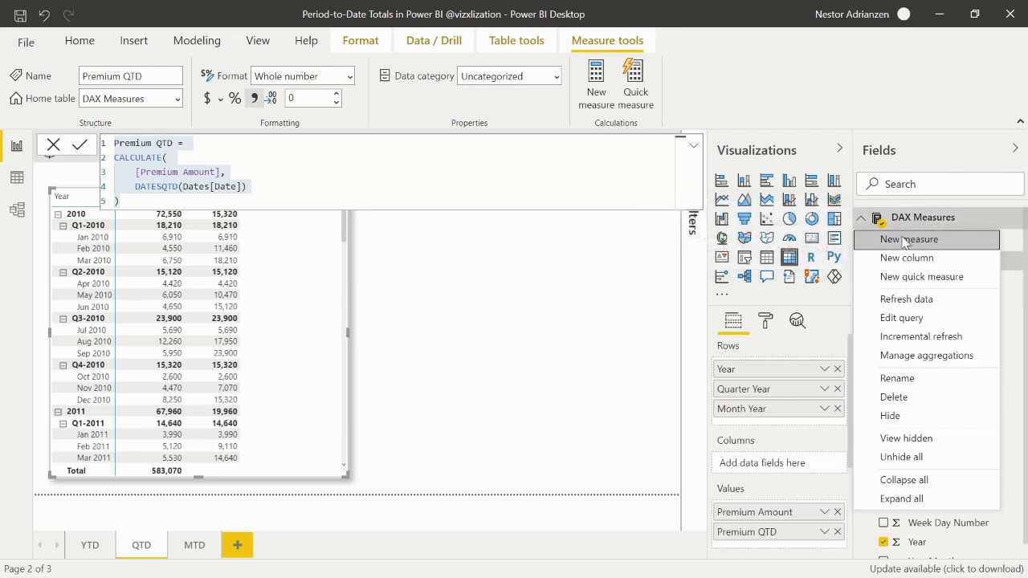
{"action": "left_click", "coordinate": [906, 239]}
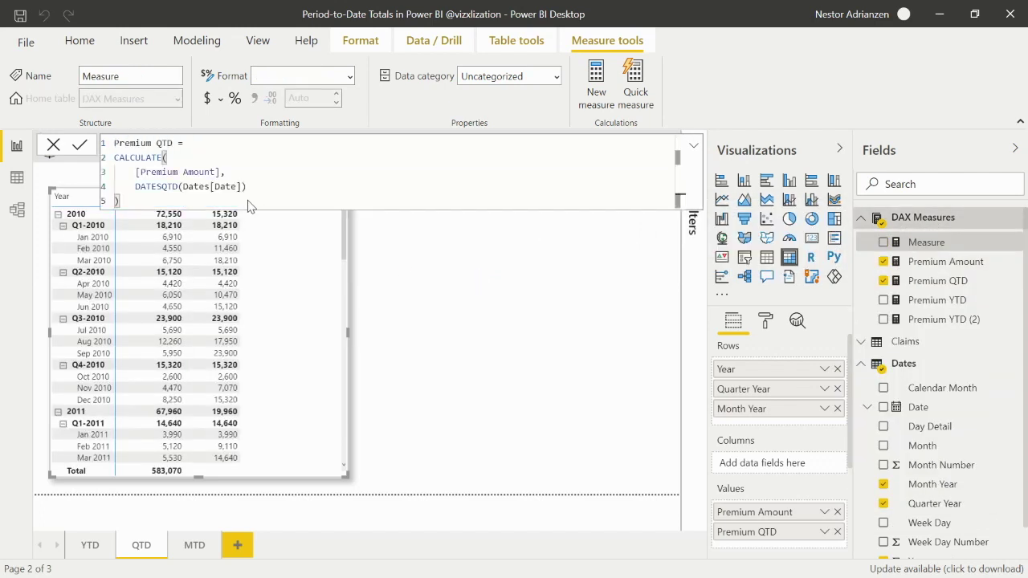
{"action": "left_click", "coordinate": [171, 145]}
{"action": "left_click", "coordinate": [176, 143]}
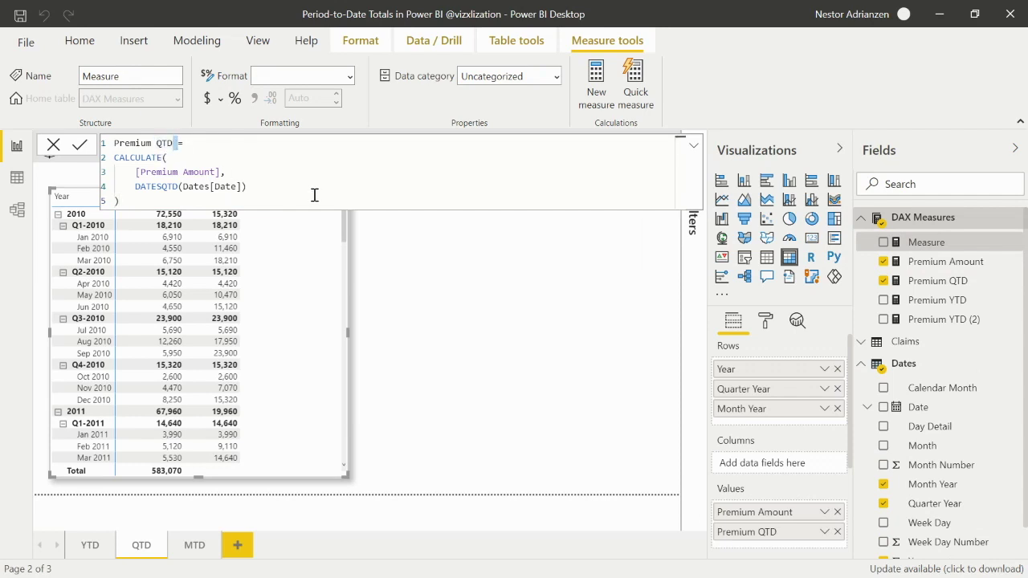
{"action": "type", "text": "(2)"}
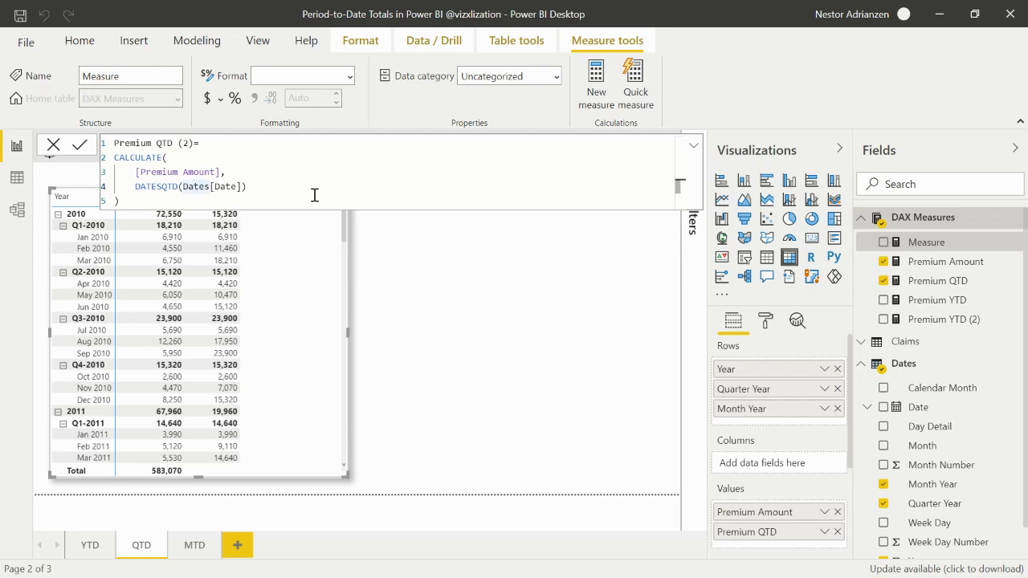
Replace the CALCULATE function in the Premium QTD (2) formula with TOTALQTD.
{"action": "left_click", "coordinate": [163, 158]}
{"action": "key", "text": "BackSpace"}
{"action": "key", "text": "BackSpace"}
{"action": "key", "text": "BackSpace"}
{"action": "key", "text": "BackSpace"}
{"action": "key", "text": "BackSpace"}
{"action": "key", "text": "BackSpace"}
{"action": "key", "text": "BackSpace"}
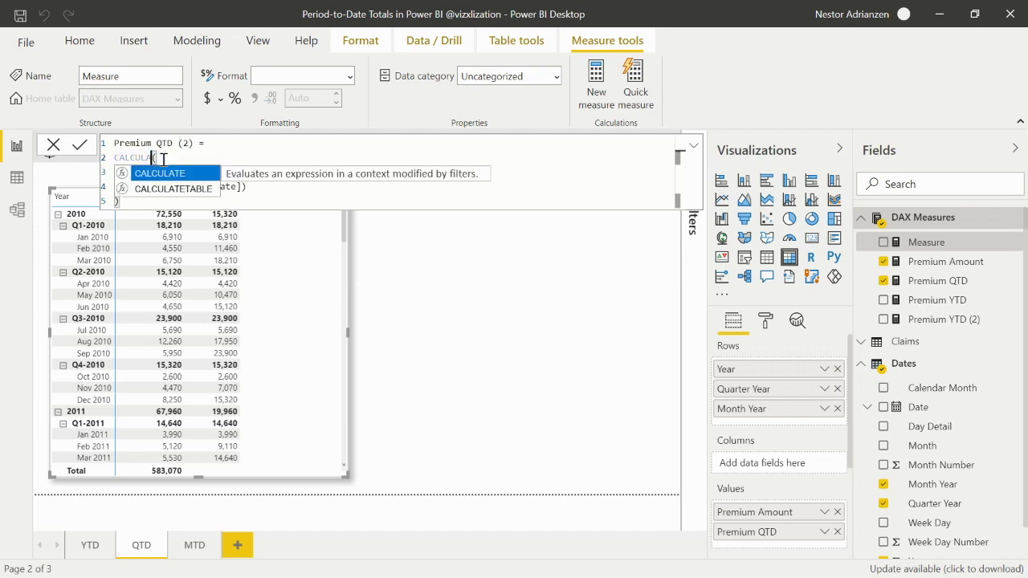
{"action": "key", "text": "BackSpace"}
{"action": "key", "text": "BackSpace"}
{"action": "type", "text": "qtd("}
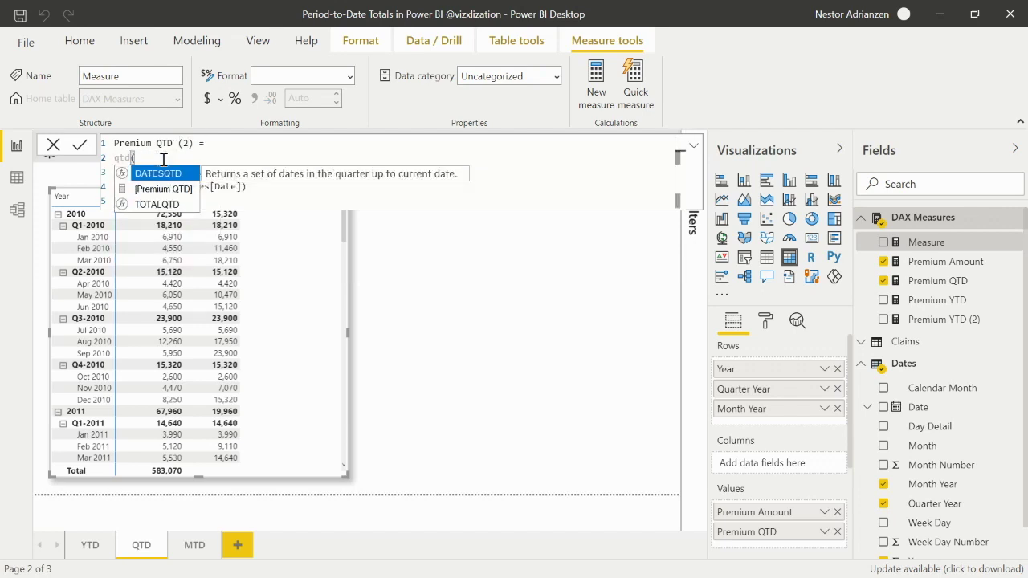
{"action": "key", "text": "Tab"}
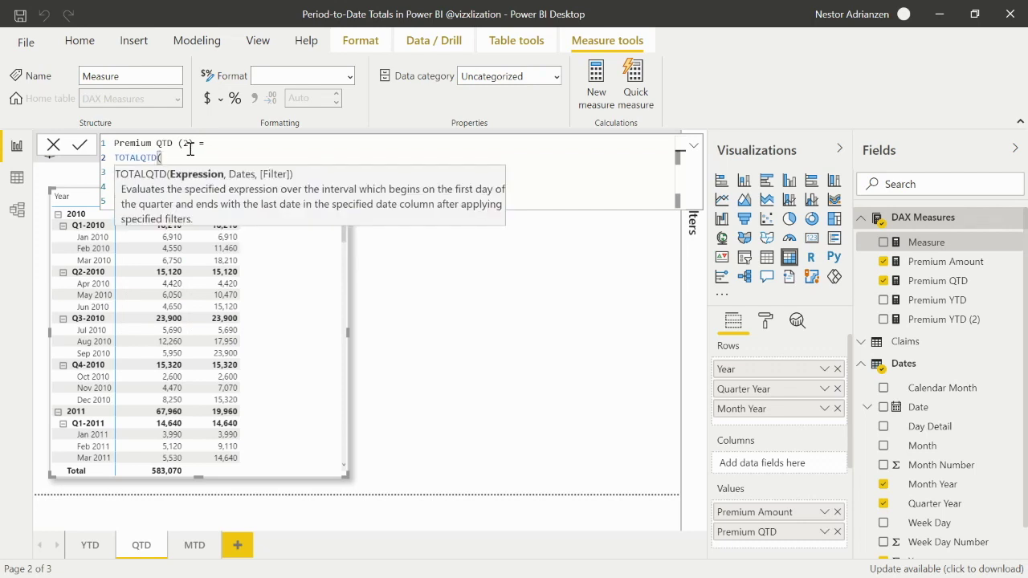
Remove the DATESQTD function name from the Premium QTD (2) formula, keeping (Dates[Date]), and add the measure to the QTD matrix.
{"action": "left_click", "coordinate": [546, 186]}
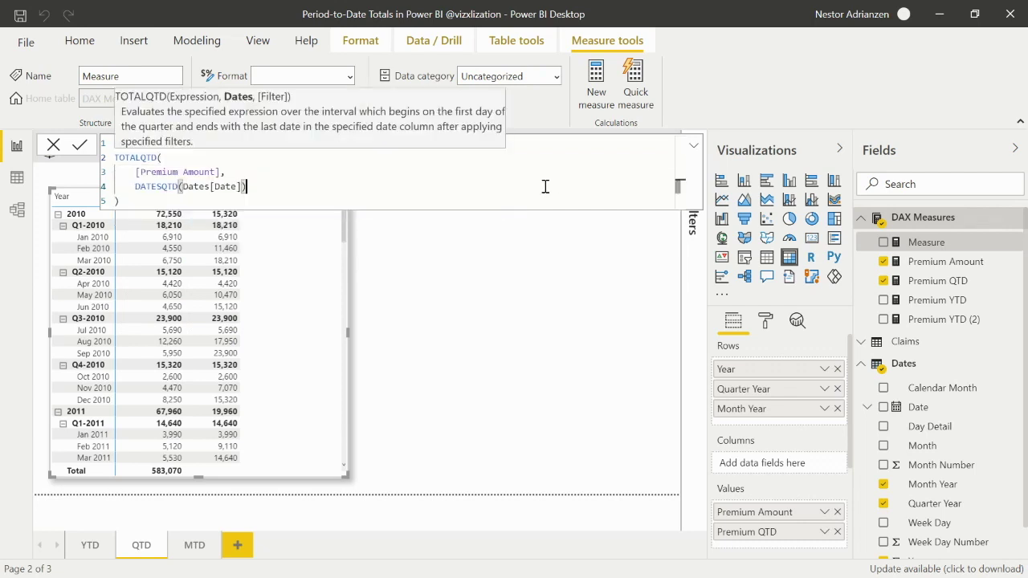
{"action": "left_click", "coordinate": [179, 187]}
{"action": "key", "text": "BackSpace"}
{"action": "key", "text": "BackSpace"}
{"action": "key", "text": "BackSpace"}
{"action": "key", "text": "BackSpace"}
{"action": "key", "text": "BackSpace"}
{"action": "key", "text": "BackSpace"}
{"action": "key", "text": "BackSpace"}
{"action": "key", "text": "BackSpace"}
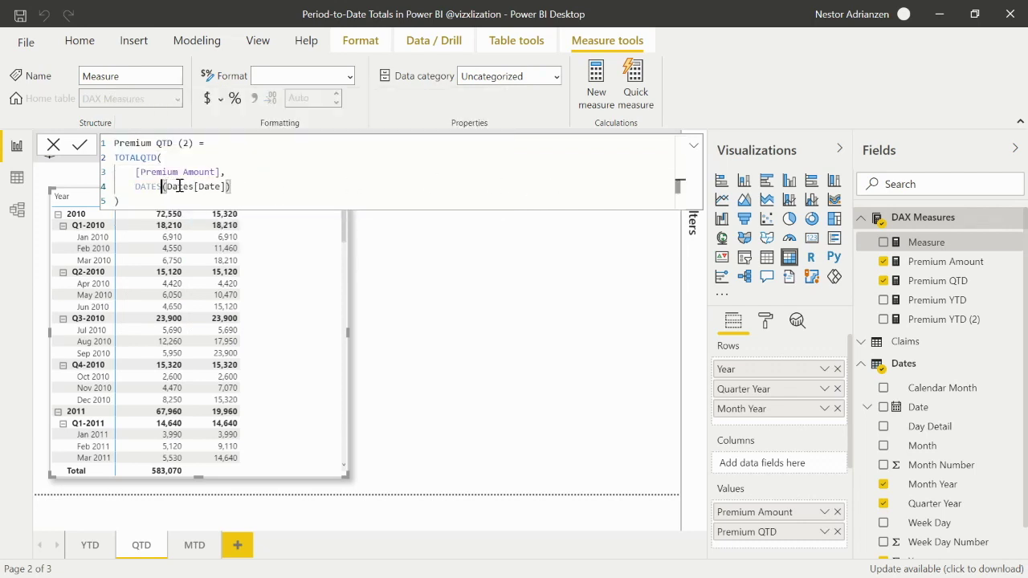
{"action": "left_click", "coordinate": [81, 148]}
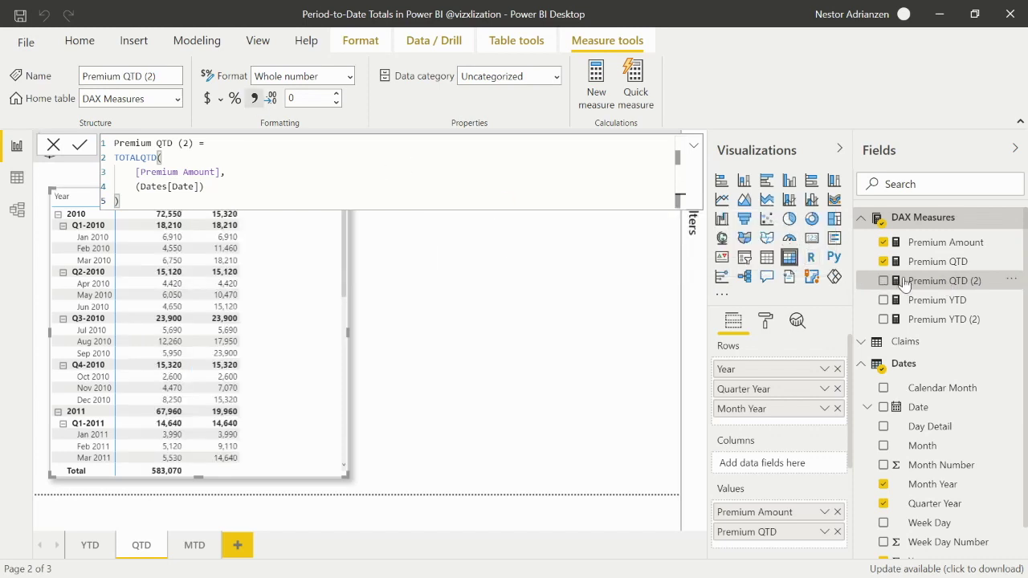
{"action": "left_click_drag", "start_coordinate": [939, 287], "coordinate": [308, 326]}
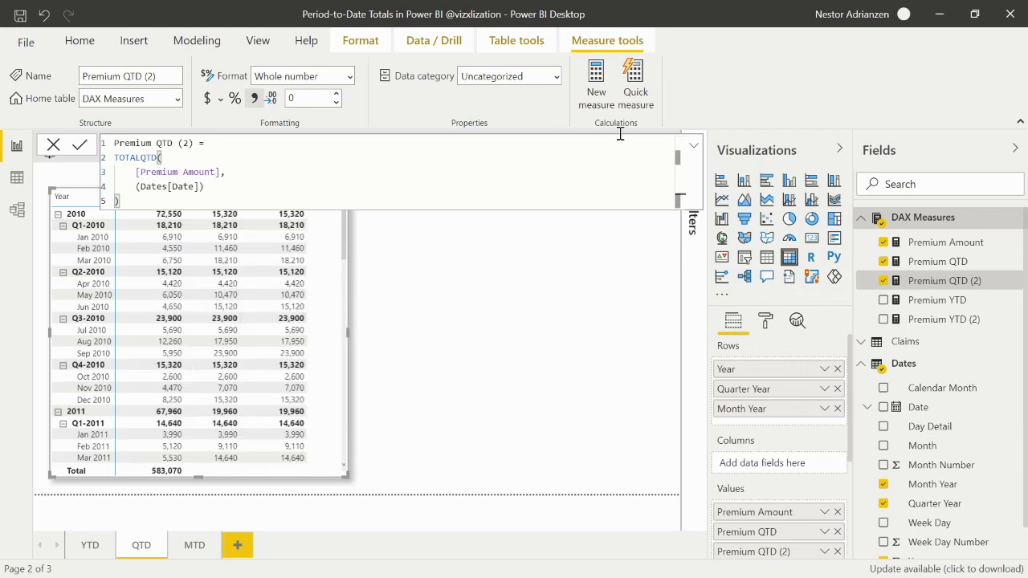
{"action": "left_click", "coordinate": [694, 148]}
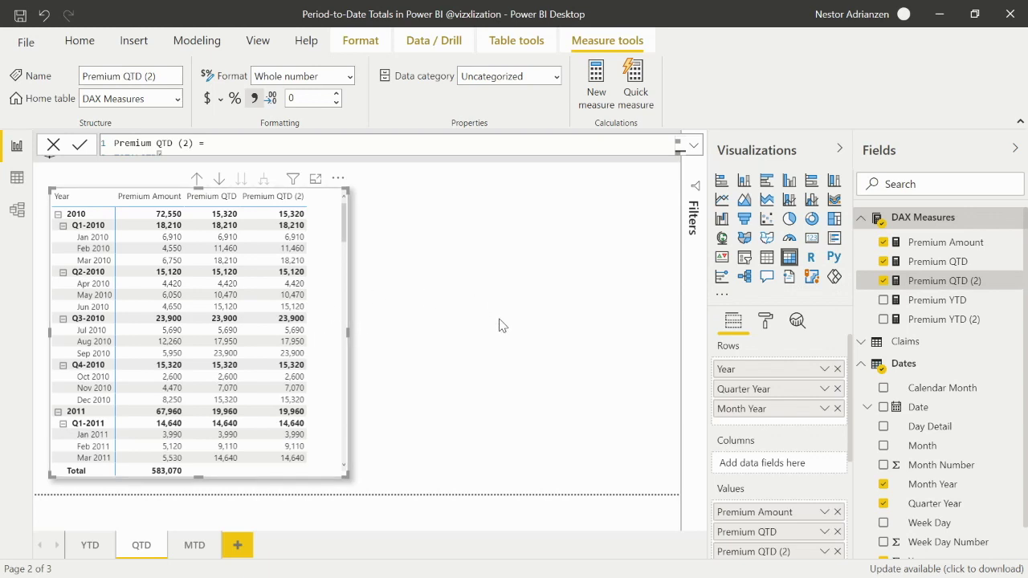
On the MTD page, create a new measure in DAX Measures from the copied Premium QTD formula and rename it Premium MTD.
{"action": "left_click", "coordinate": [195, 547]}
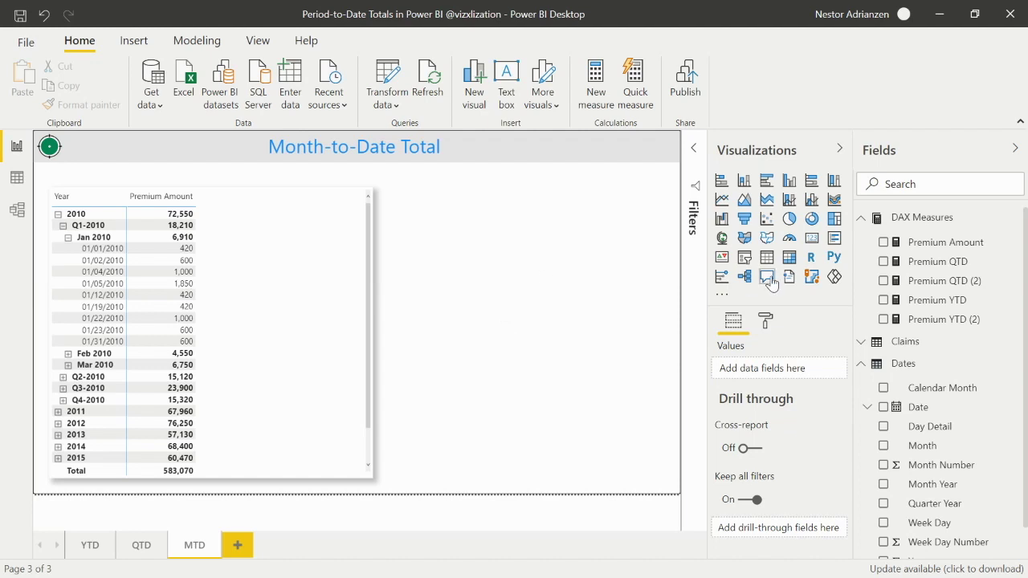
{"action": "right_click", "coordinate": [935, 223]}
{"action": "key", "text": "Escape"}
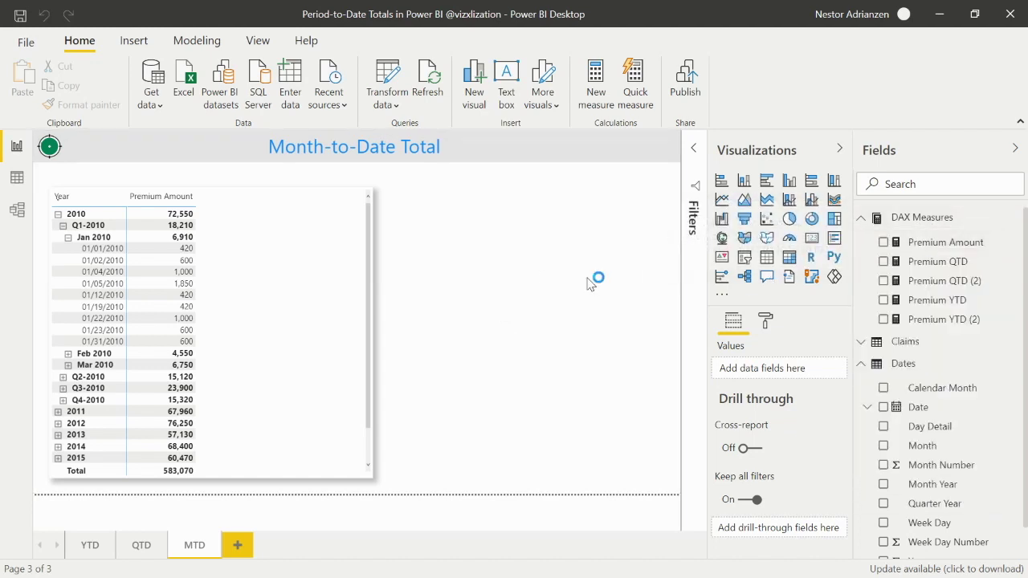
{"action": "key", "text": "ctrl+a"}
{"action": "key", "text": "ctrl+v"}
{"action": "left_click", "coordinate": [173, 143]}
{"action": "key", "text": "BackSpace"}
{"action": "key", "text": "BackSpace"}
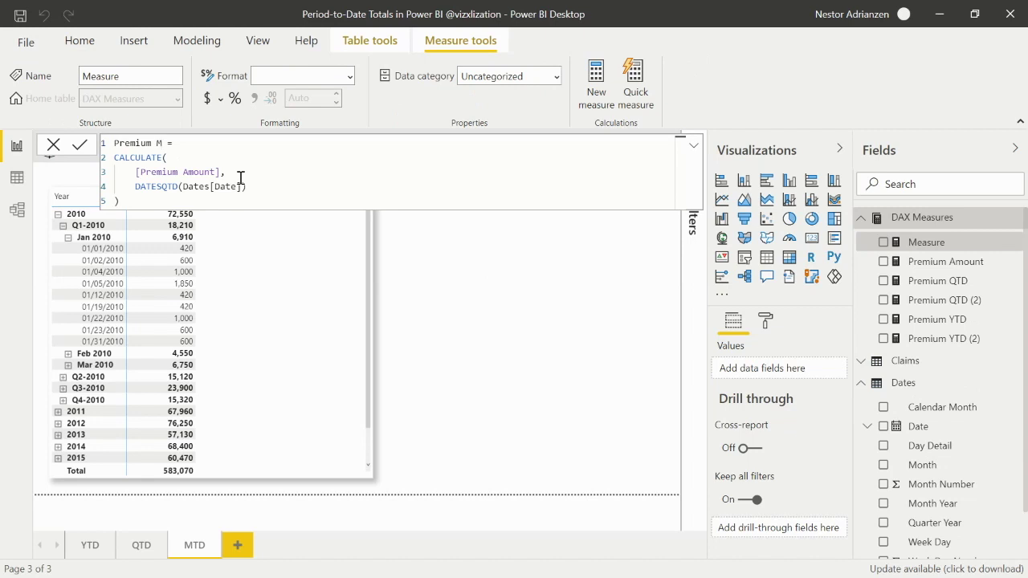
Replace DATESQTD with DATESMTD in the Premium MTD formula and commit the measure.
{"action": "double_click", "coordinate": [182, 186]}
{"action": "type", "text": "D"}
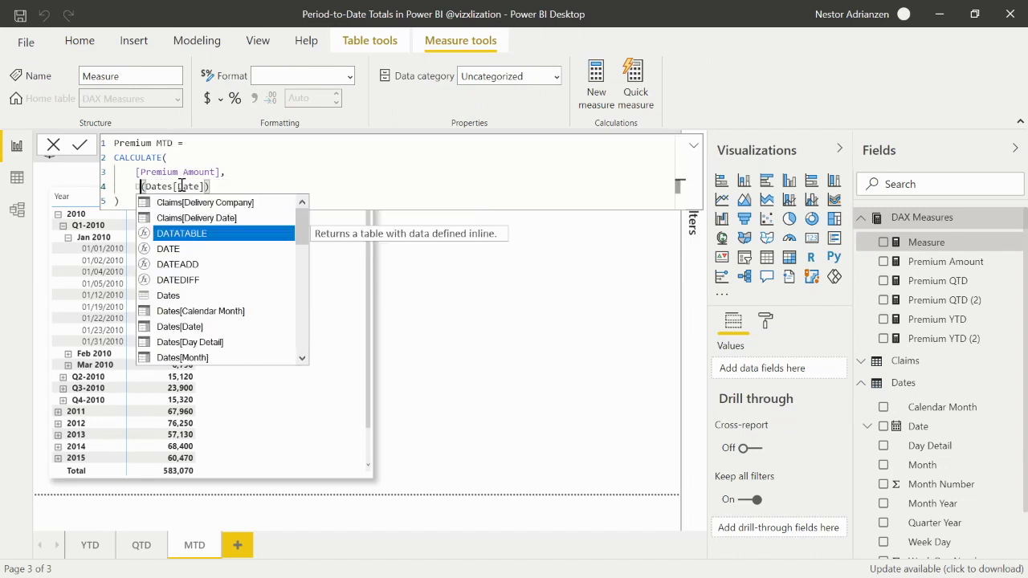
{"action": "key", "text": "BackSpace"}
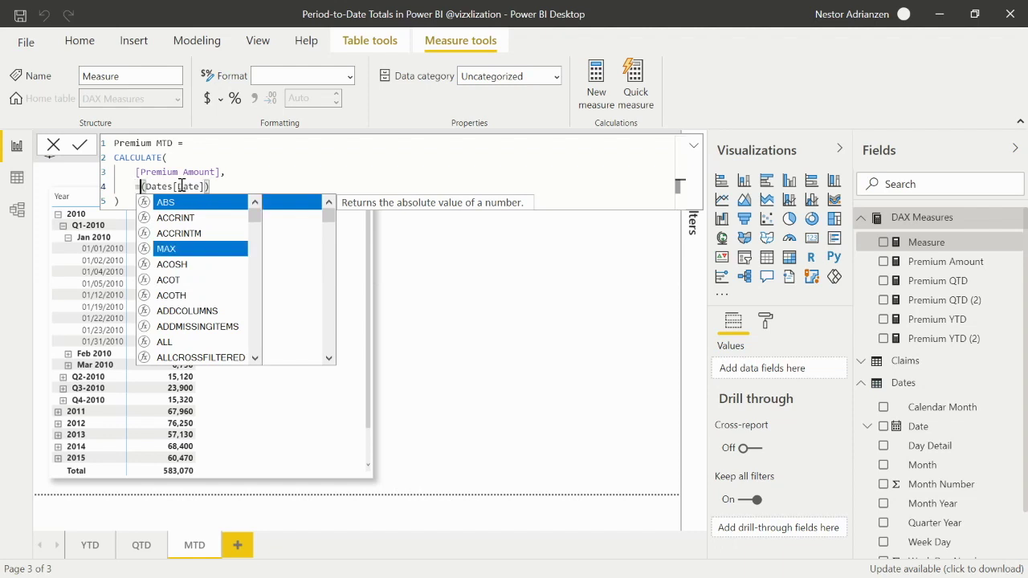
{"action": "type", "text": "mtd"}
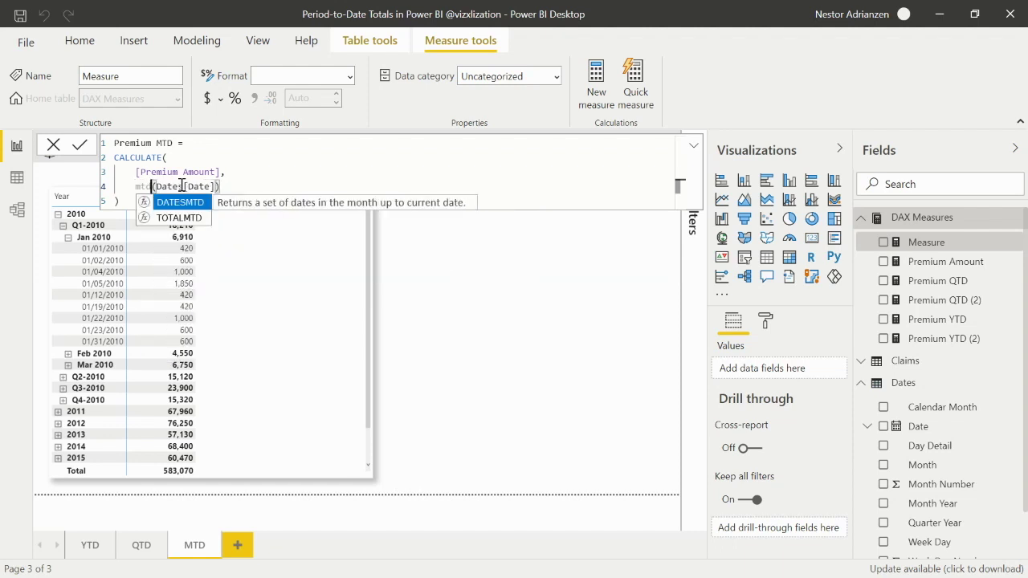
{"action": "key", "text": "Tab"}
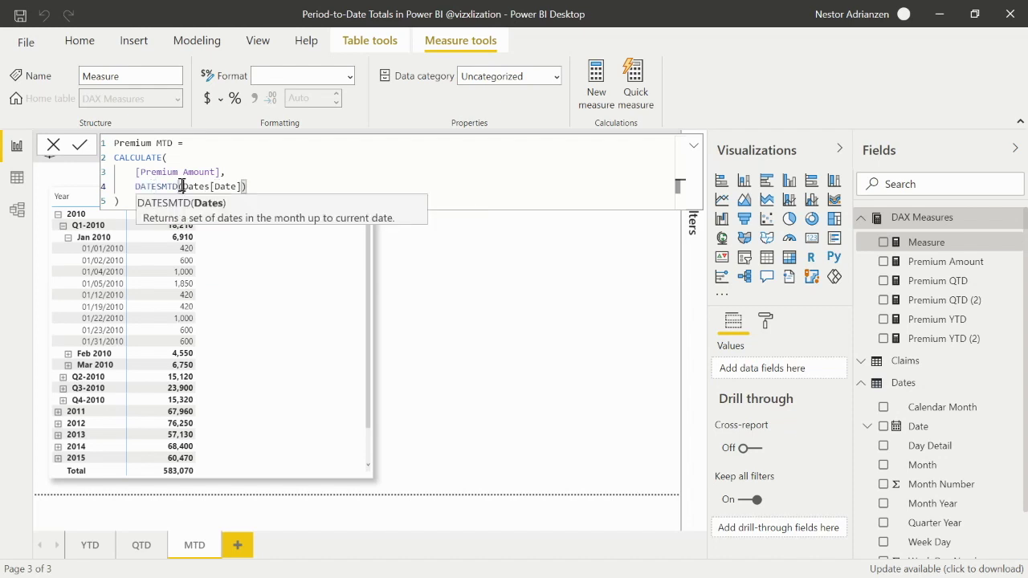
{"action": "left_click", "coordinate": [80, 145]}
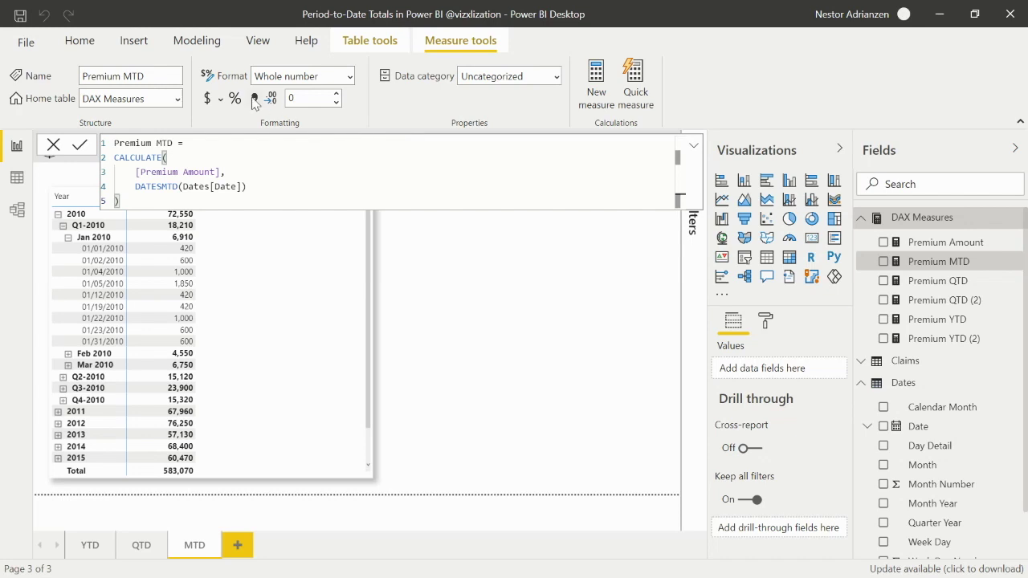
Add Premium MTD to the matrix on the MTD page and check its daily running values.
{"action": "left_click_drag", "start_coordinate": [926, 270], "coordinate": [299, 318]}
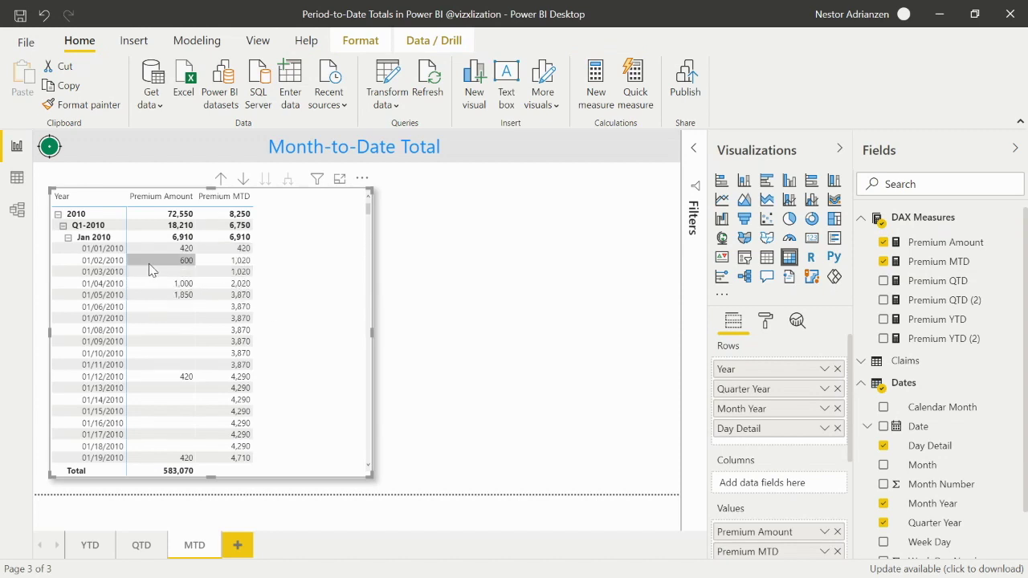
{"action": "scroll", "coordinate": [108, 394], "scroll_direction": "down", "scroll_amount": 1}
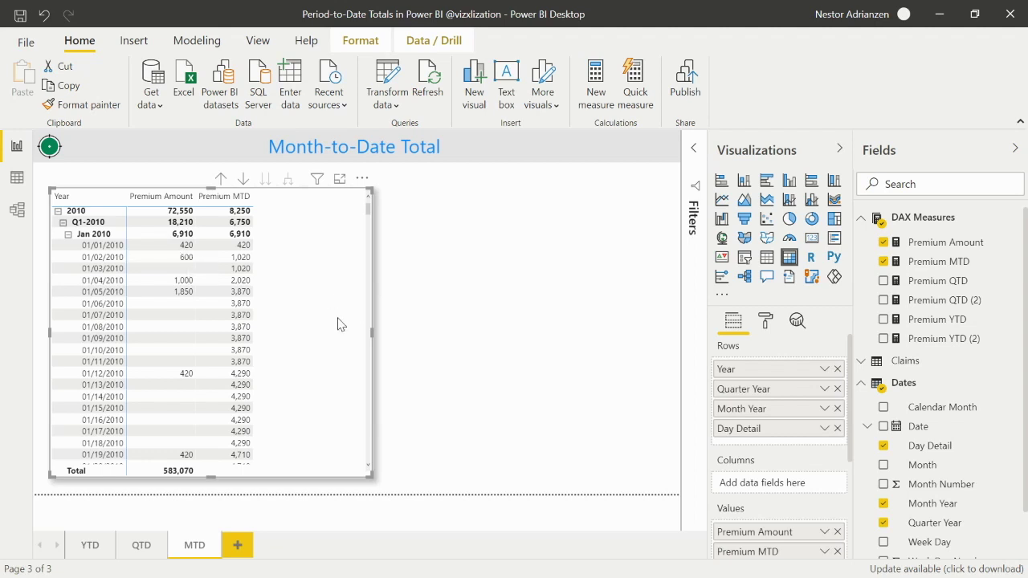
{"action": "scroll", "coordinate": [338, 324], "scroll_direction": "down", "scroll_amount": 5}
{"action": "scroll", "coordinate": [338, 324], "scroll_direction": "up", "scroll_amount": 5}
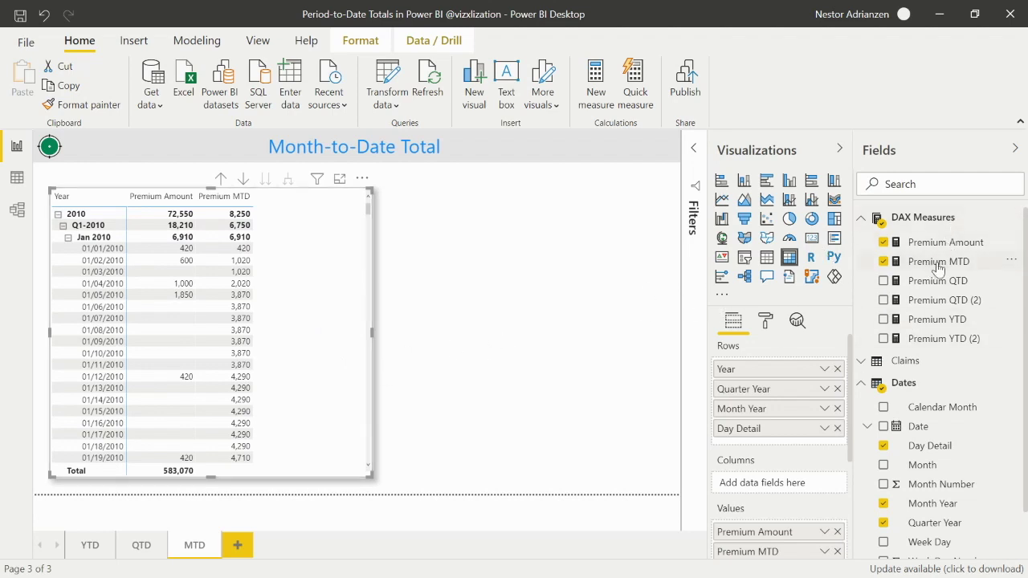
Create another measure in DAX Measures from the copied Premium QTD formula and name it Premium MTD (2).
{"action": "right_click", "coordinate": [936, 221]}
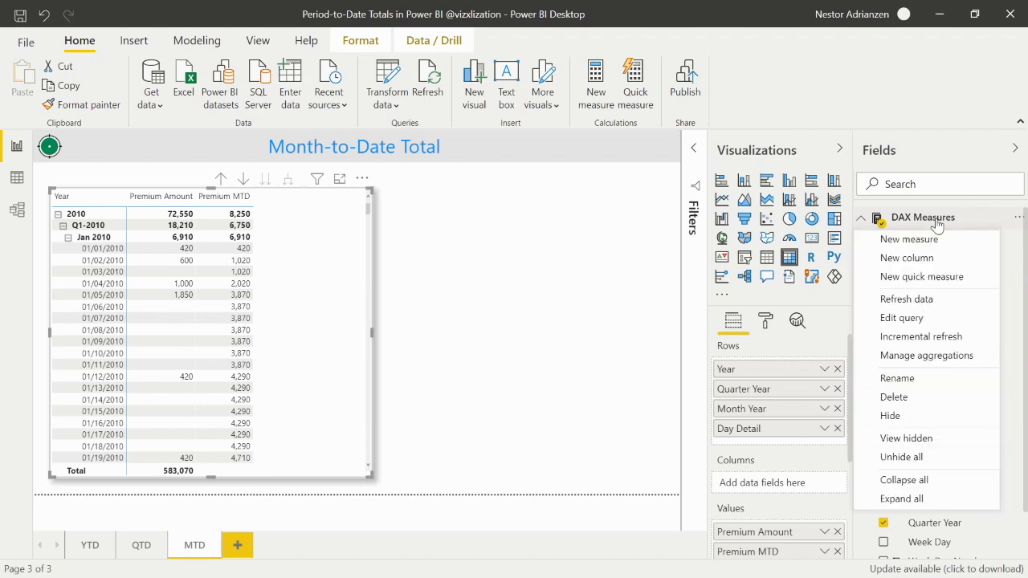
{"action": "left_click", "coordinate": [915, 239]}
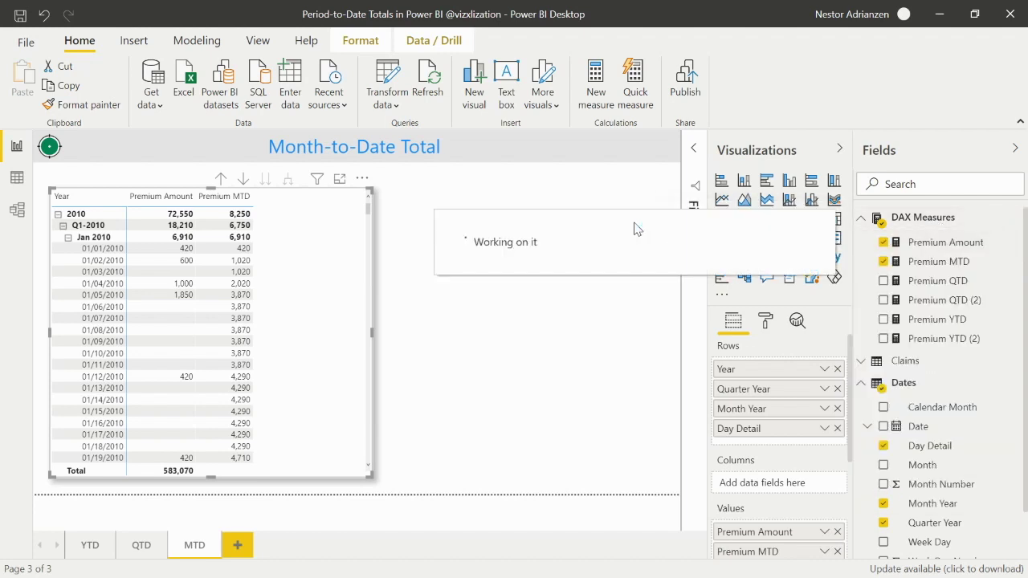
{"action": "type", "text": "Premium QTD = CALCULATE(     [Premium Amount],     DATESQTD(Dates[Date]) )"}
{"action": "double_click", "coordinate": [173, 143]}
{"action": "key", "text": "BackSpace"}
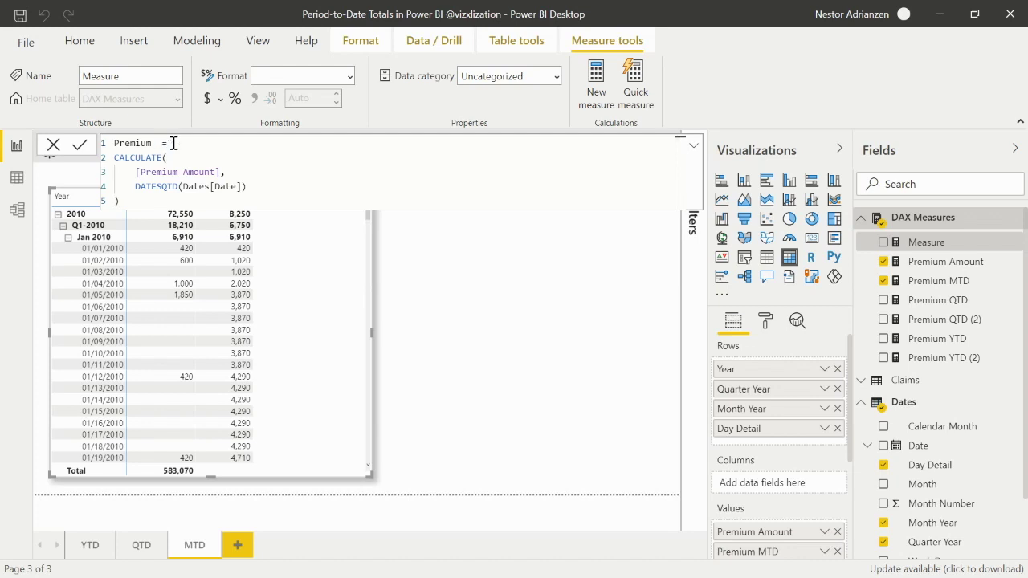
{"action": "type", "text": "MTD()"}
{"action": "type", "text": "2"}
Replace the CALCULATE function in the Premium MTD (2) formula with TOTALMTD.
{"action": "double_click", "coordinate": [160, 158]}
{"action": "type", "text": "mtd("}
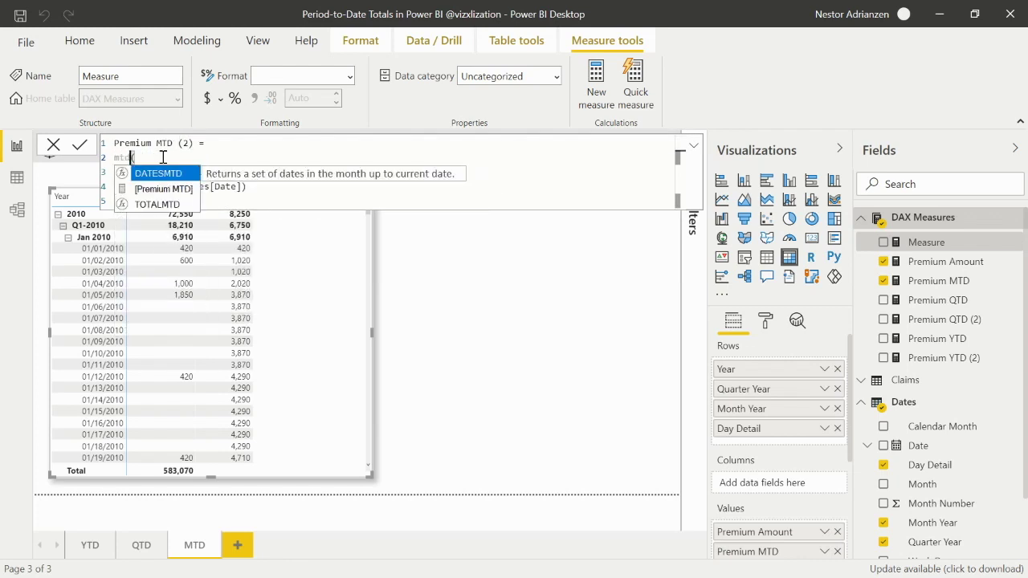
{"action": "key", "text": "Down"}
{"action": "key", "text": "Down"}
{"action": "key", "text": "Tab"}
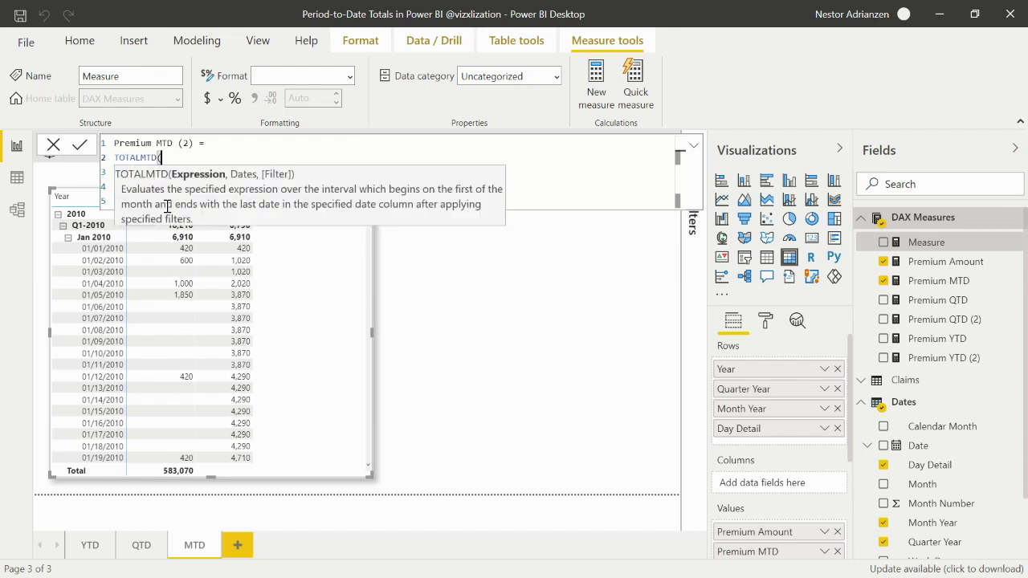
Remove the DATESQTD function name from the Premium MTD (2) formula, keeping (Dates[Date]), and commit the measure.
{"action": "left_click", "coordinate": [210, 141]}
{"action": "double_click", "coordinate": [177, 185]}
{"action": "key", "text": "BackSpace"}
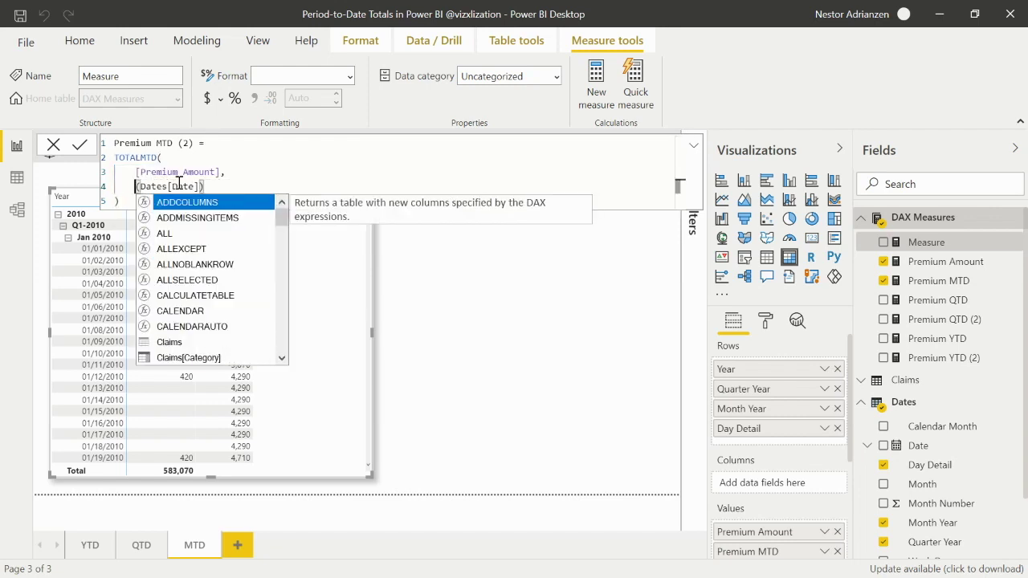
{"action": "key", "text": "Escape"}
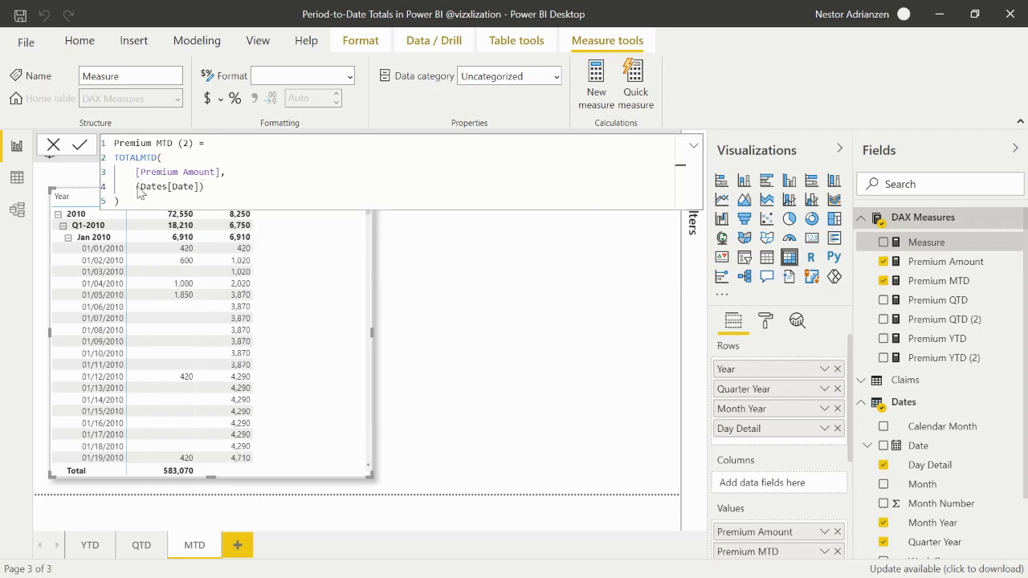
{"action": "key", "text": "Return"}
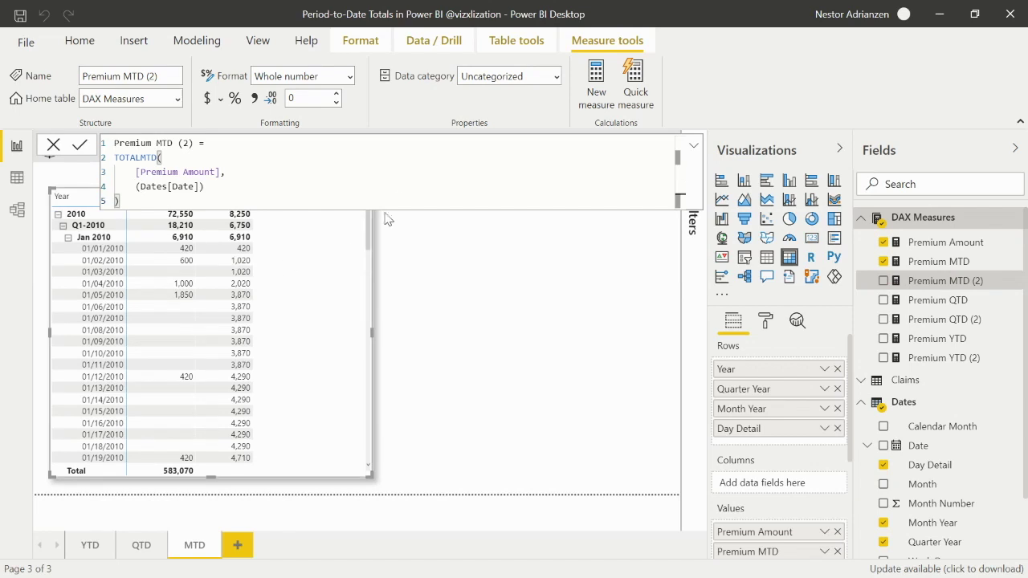
Format Premium MTD (2) with a thousands separator, add it to the MTD matrix and compare it with Premium MTD.
{"action": "left_click", "coordinate": [255, 99]}
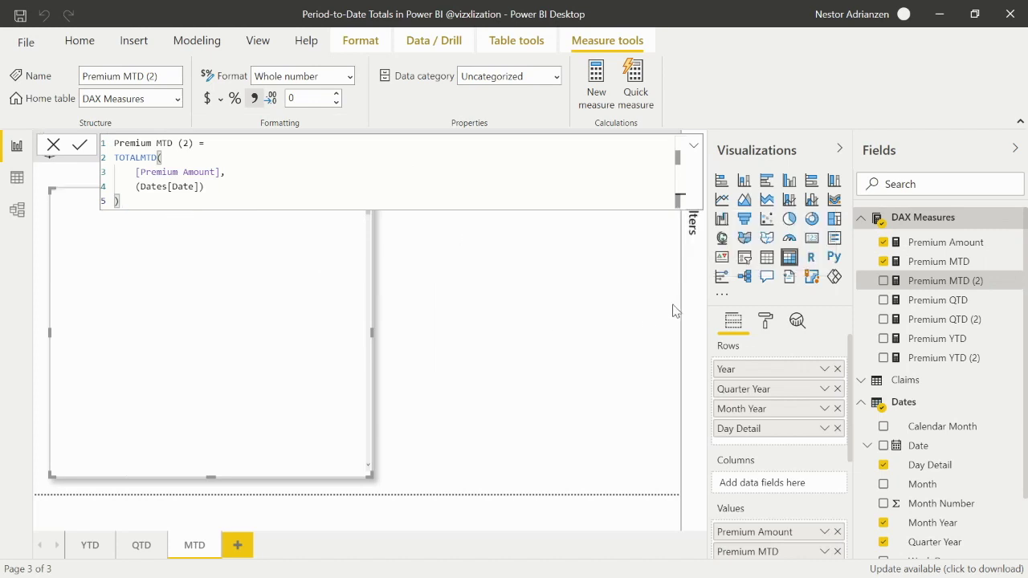
{"action": "left_click_drag", "start_coordinate": [936, 283], "coordinate": [298, 356]}
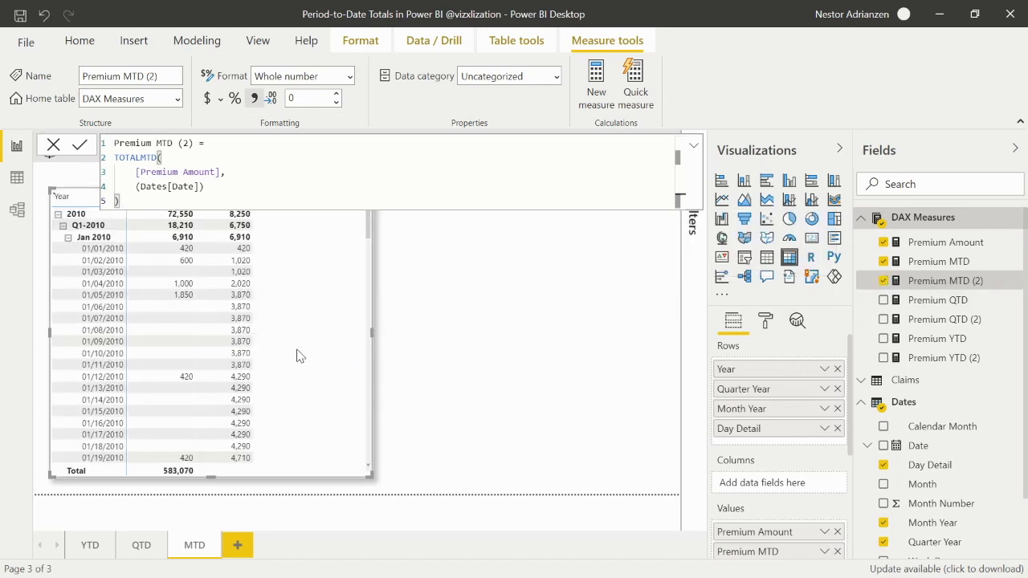
{"action": "left_click", "coordinate": [696, 146]}
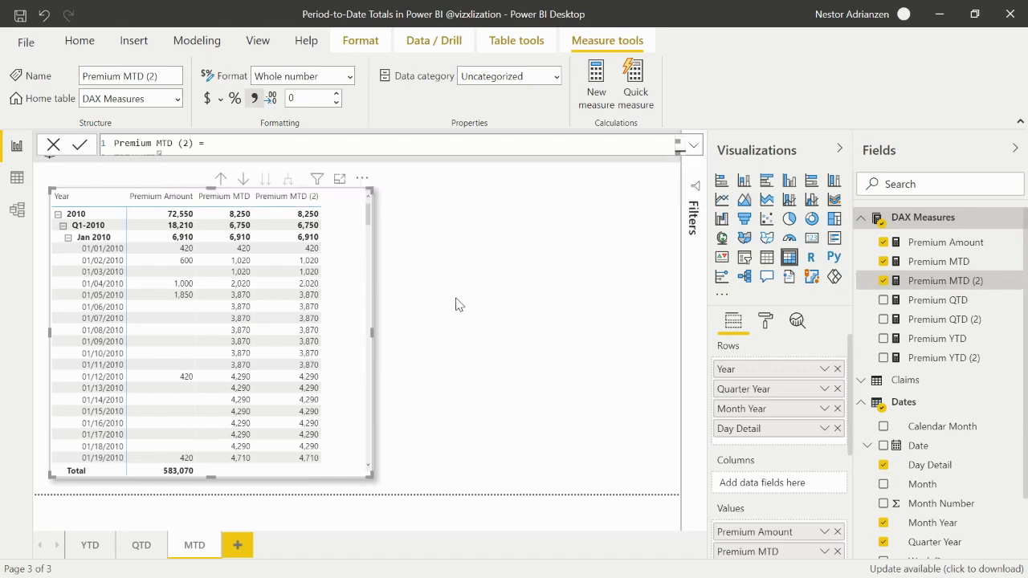
{"action": "scroll", "coordinate": [286, 378], "scroll_direction": "down", "scroll_amount": 1}
{"action": "scroll", "coordinate": [286, 376], "scroll_direction": "down", "scroll_amount": 3}
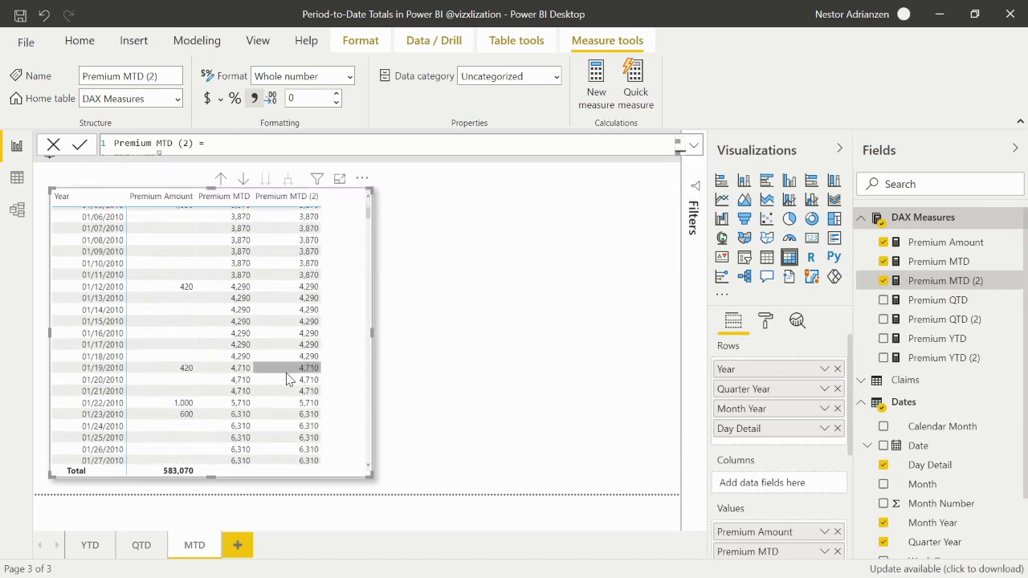
{"action": "scroll", "coordinate": [341, 354], "scroll_direction": "up", "scroll_amount": 5}
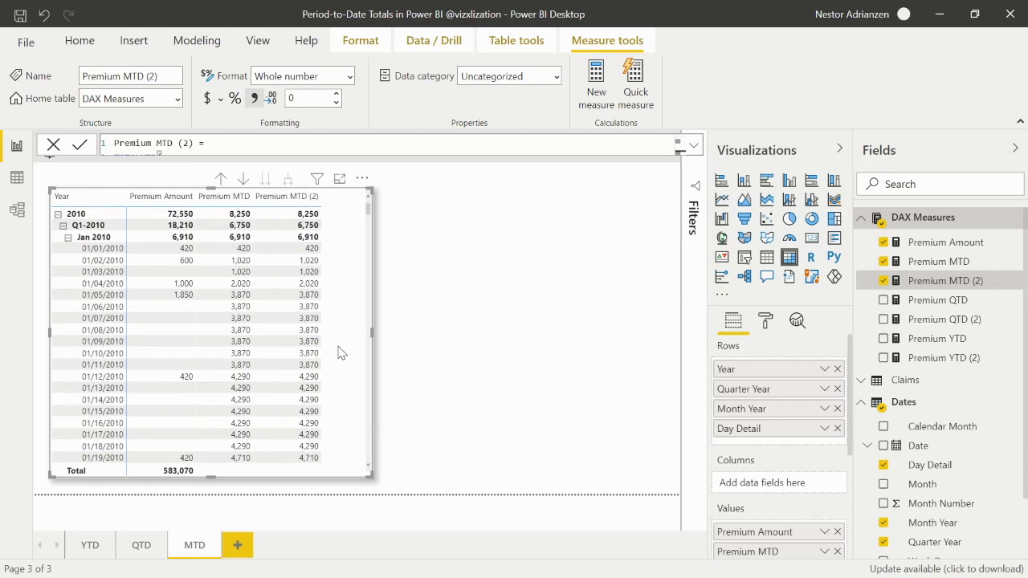